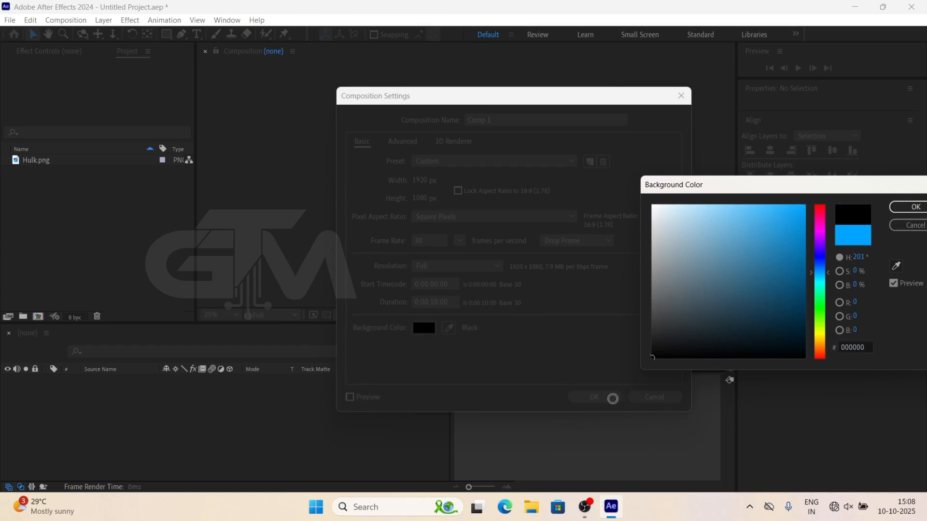
Step: Create a 1920 x 1080, 30 fps, 10-second composition with a black background and add Hulk.png to its timeline
{"action": "left_click", "coordinate": [916, 207]}
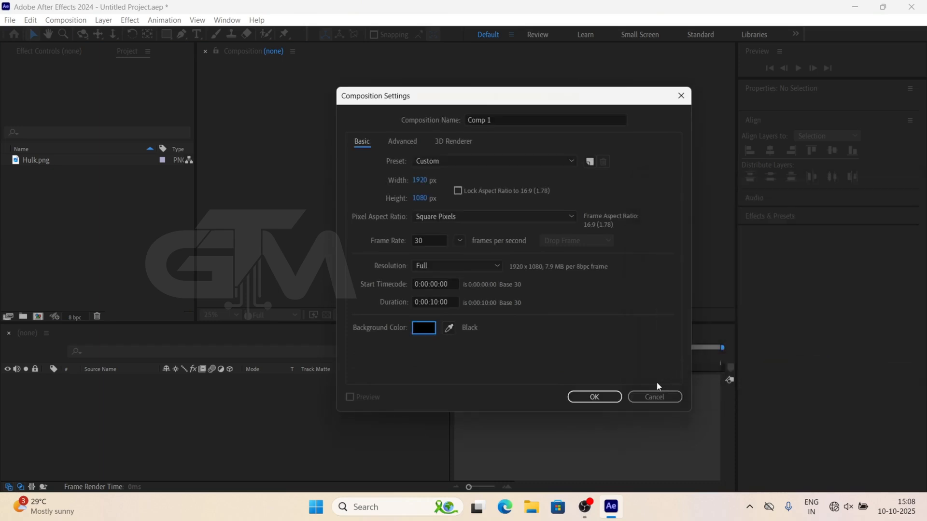
{"action": "left_click", "coordinate": [593, 397]}
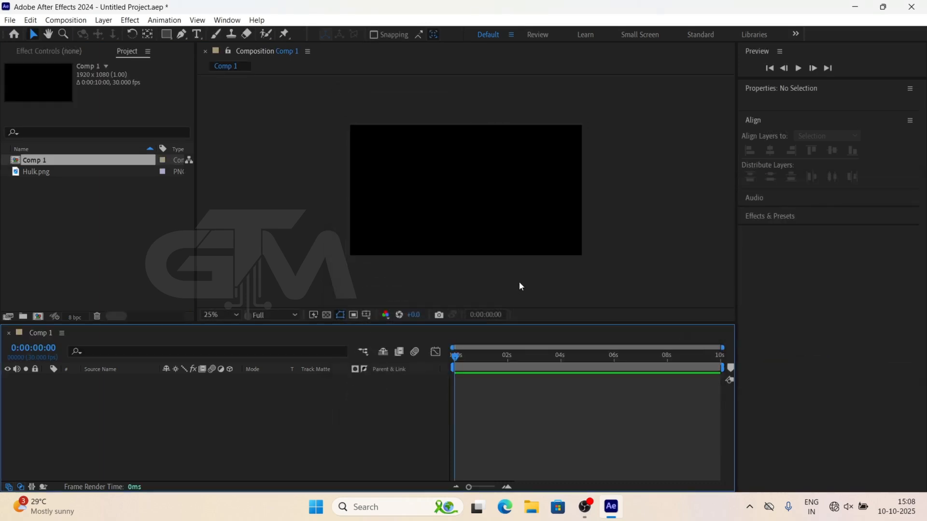
{"action": "left_click", "coordinate": [53, 202]}
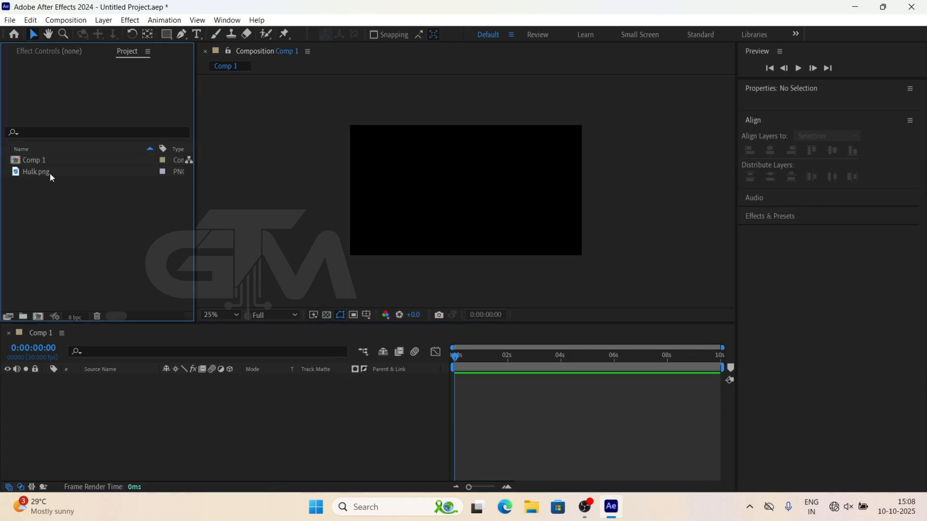
{"action": "left_click_drag", "start_coordinate": [50, 173], "coordinate": [135, 392]}
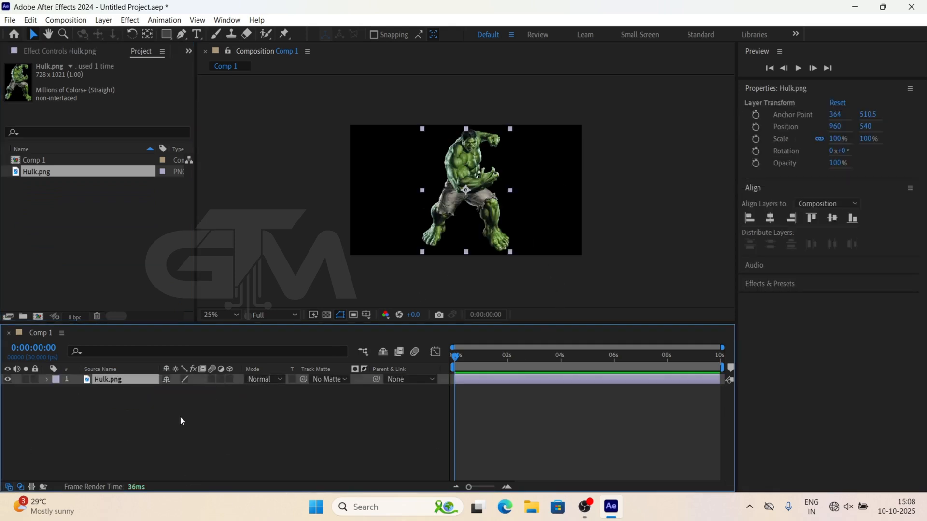
Step: Scale the Hulk.png layer down to 74%
{"action": "key", "text": "s"}
{"action": "left_click_drag", "start_coordinate": [173, 392], "coordinate": [162, 395]}
{"action": "left_click", "coordinate": [37, 409]}
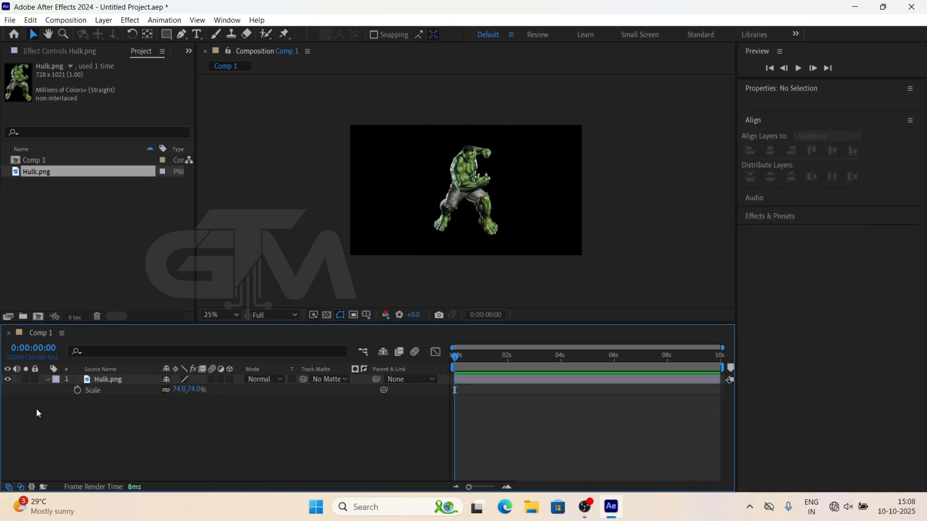
Step: Try rotating the flat Hulk.png layer to 1x+262°, and undo the rotation
{"action": "left_click", "coordinate": [119, 380]}
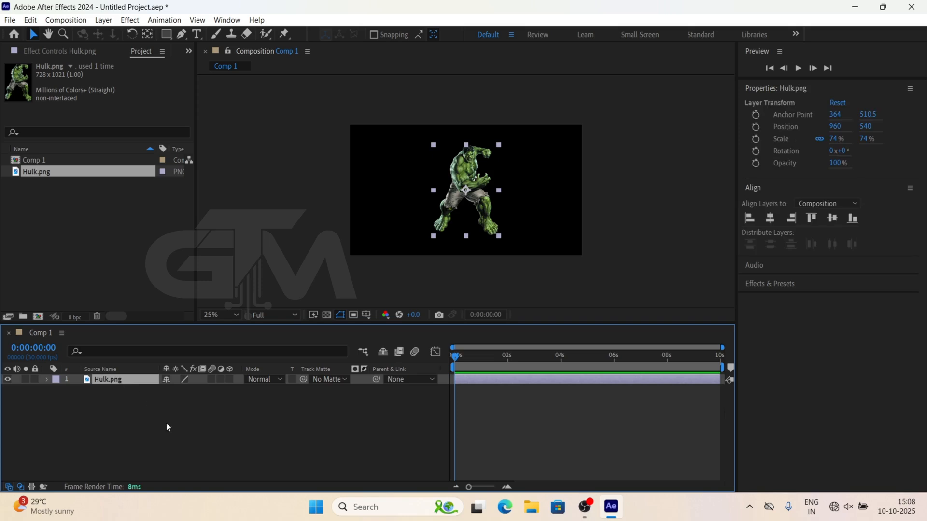
{"action": "key", "text": "r"}
{"action": "left_click_drag", "start_coordinate": [179, 389], "coordinate": [593, 430]}
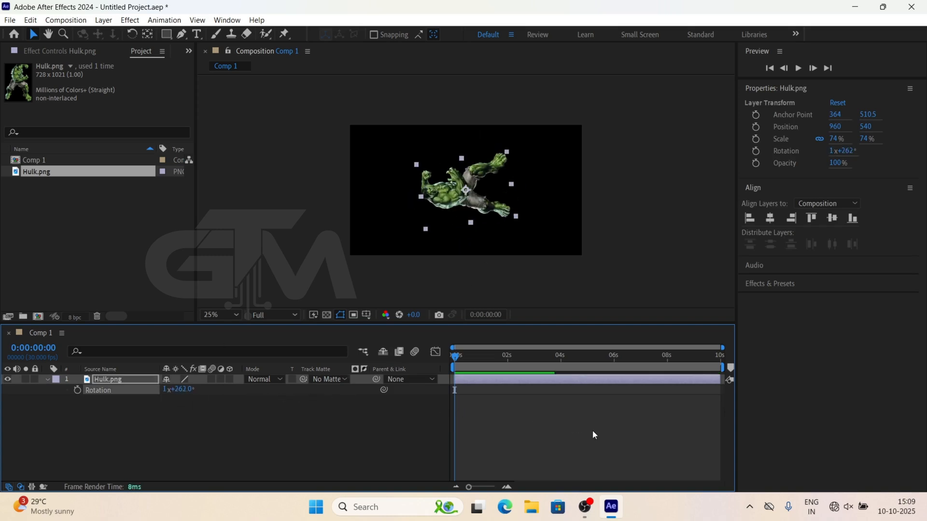
{"action": "key", "text": "ctrl+z"}
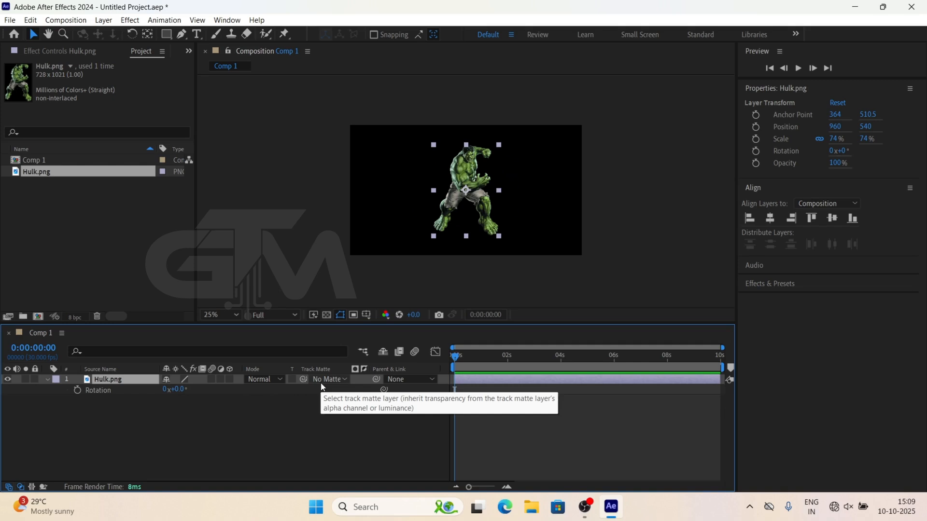
Step: Make Hulk.png a 3D layer, toggling the 3D switch to compare its rotation properties
{"action": "left_click", "coordinate": [230, 379]}
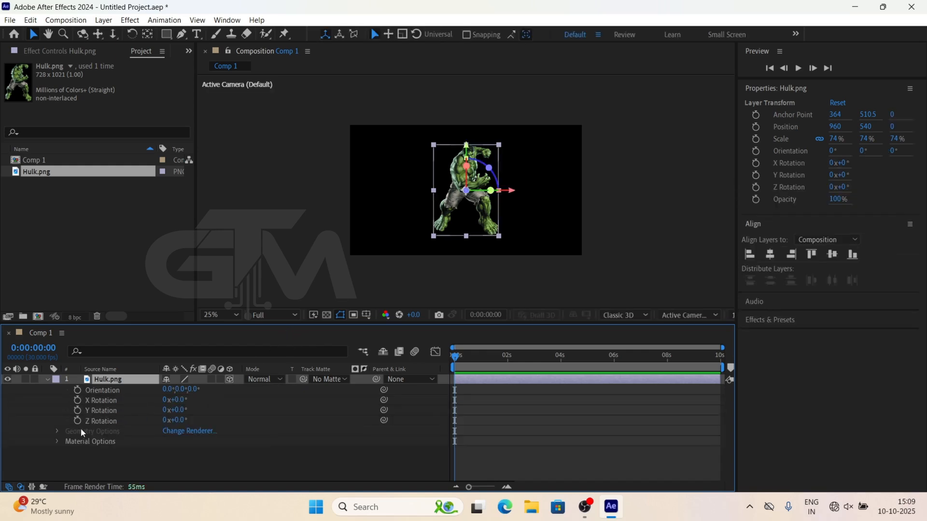
{"action": "left_click", "coordinate": [230, 379]}
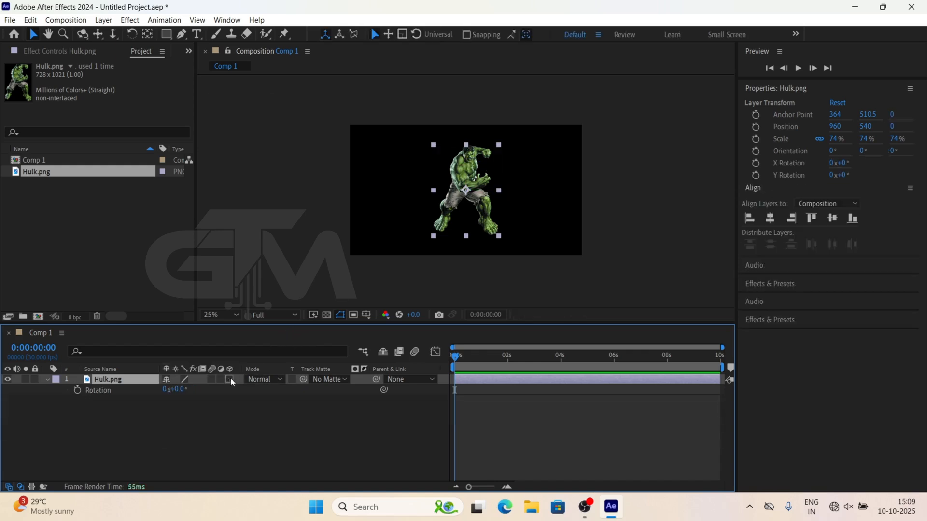
{"action": "left_click", "coordinate": [230, 379]}
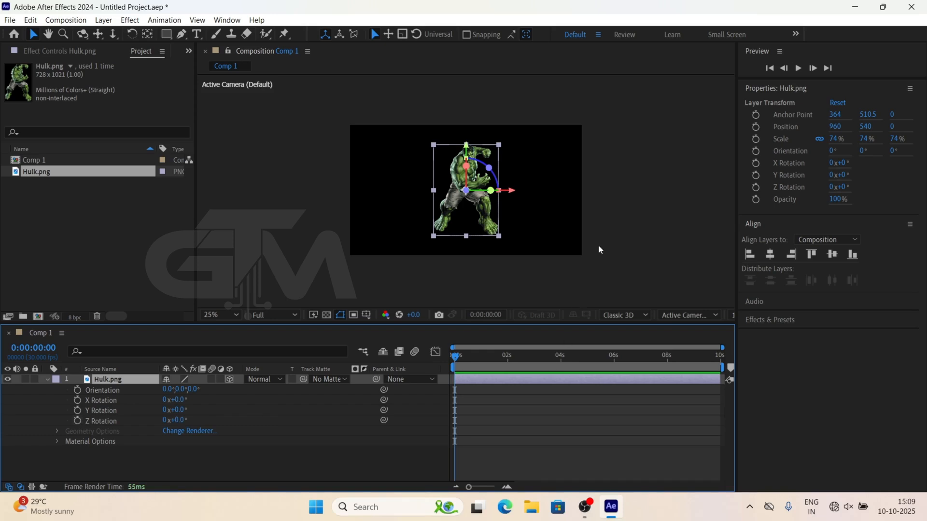
Step: Try rotating the Hulk layer around its X axis to about 1x+13°, and undo the rotation
{"action": "scroll", "coordinate": [483, 152], "scroll_direction": "up", "scroll_amount": 2}
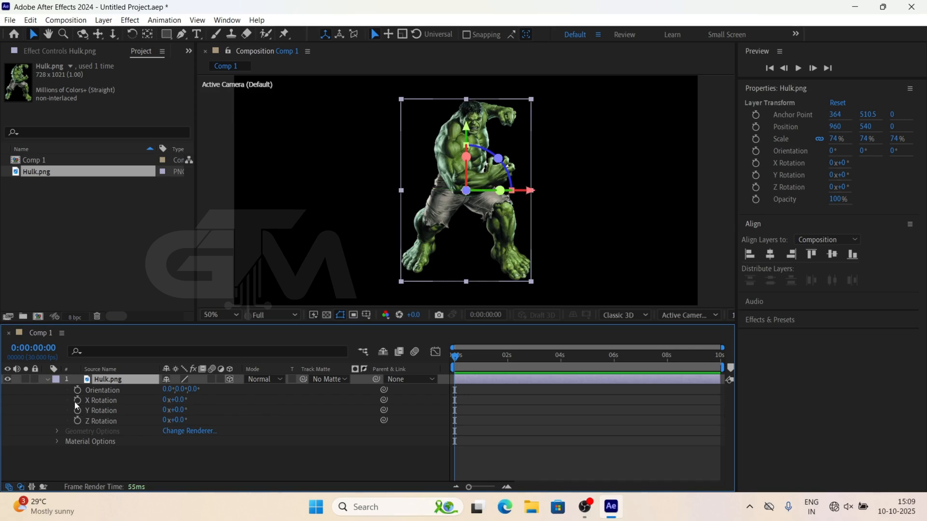
{"action": "left_click_drag", "start_coordinate": [176, 401], "coordinate": [407, 418]}
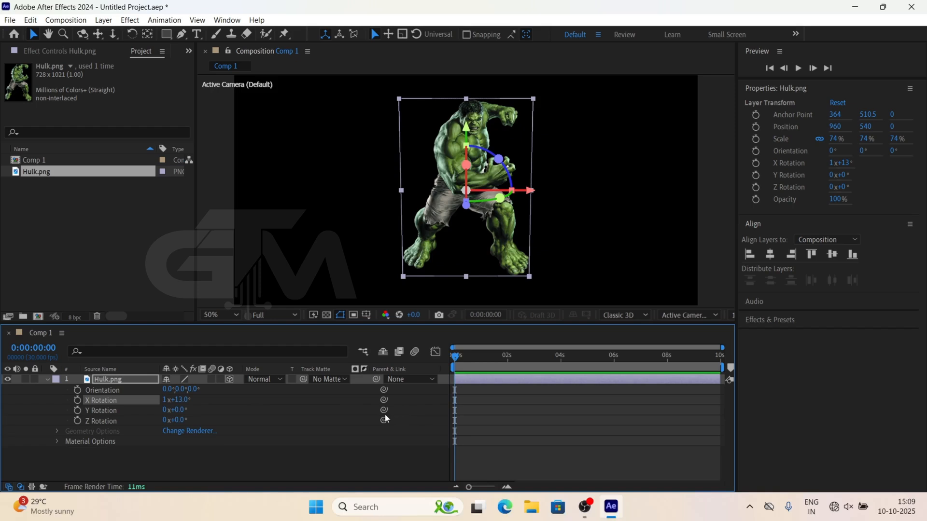
{"action": "key", "text": "ctrl+z"}
Step: Show the Hulk layer's Position and switch its 3D off and on again to compare the coordinates
{"action": "key", "text": "p"}
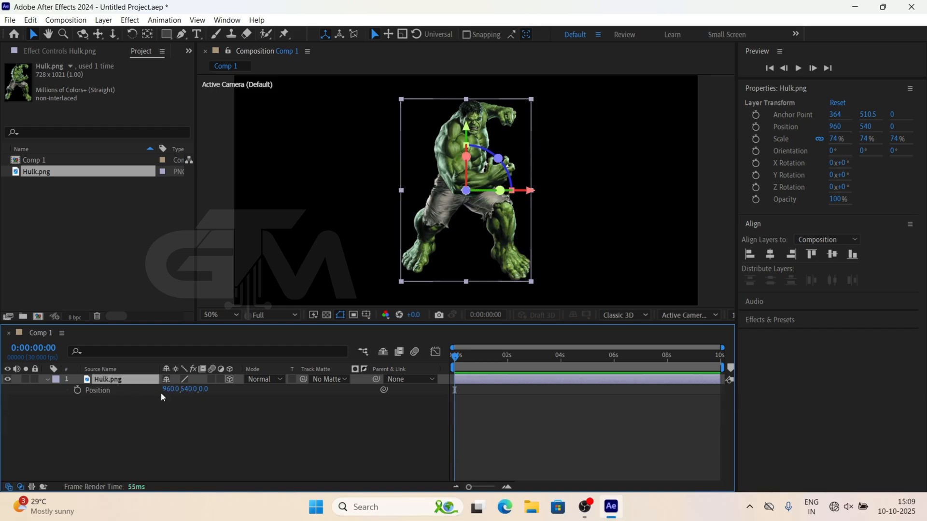
{"action": "left_click", "coordinate": [230, 380]}
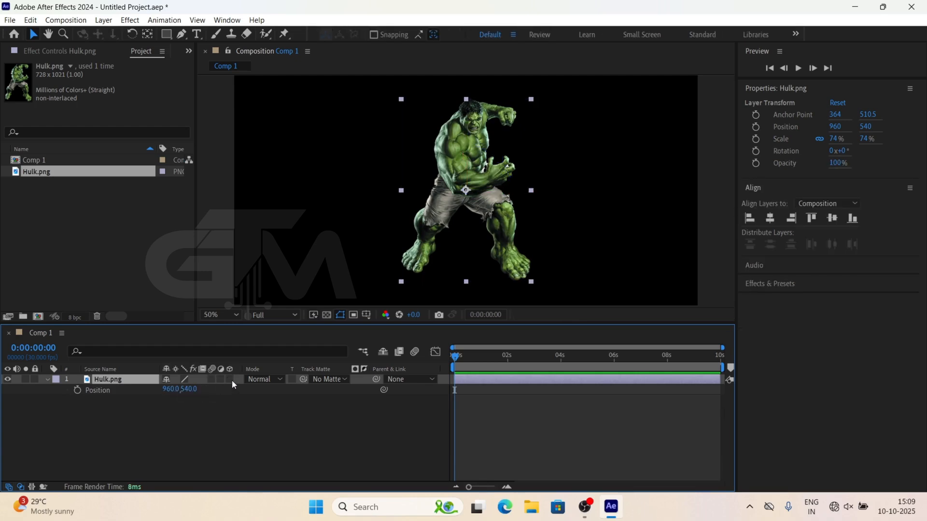
{"action": "left_click", "coordinate": [232, 381]}
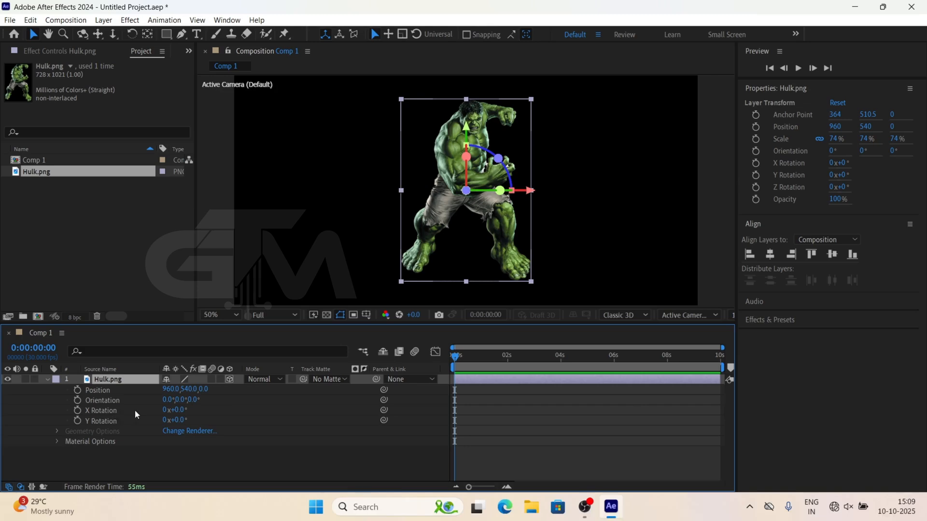
Step: Try shifting the Hulk layer through its Position values, including Z depth, and undo each change
{"action": "key", "text": "p"}
{"action": "left_click_drag", "start_coordinate": [169, 390], "coordinate": [3, 393]}
{"action": "key", "text": "ctrl+z"}
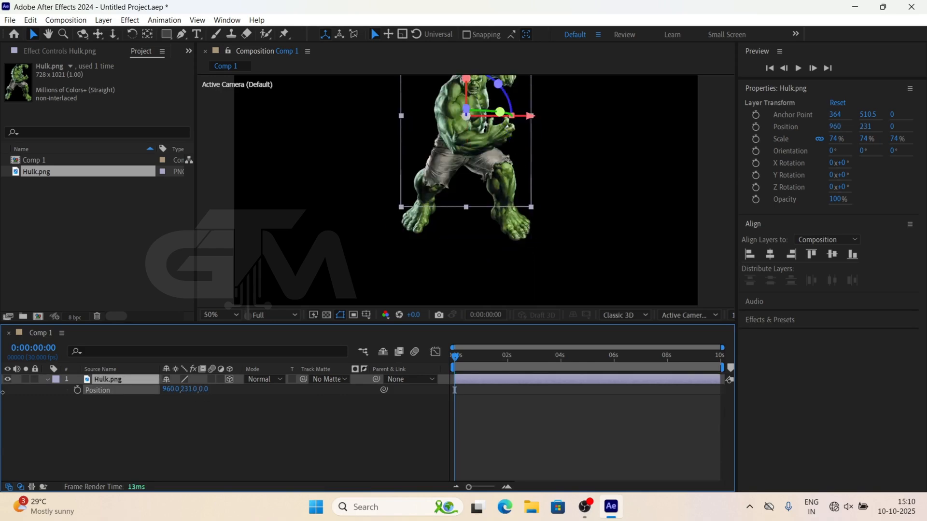
{"action": "key", "text": "ctrl+z"}
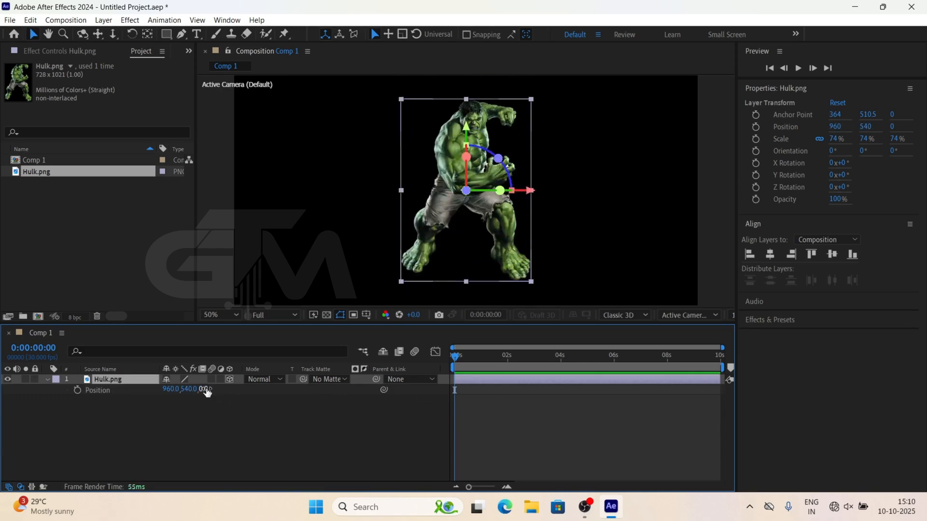
{"action": "left_click_drag", "start_coordinate": [207, 392], "coordinate": [75, 407]}
{"action": "key", "text": "ctrl+z"}
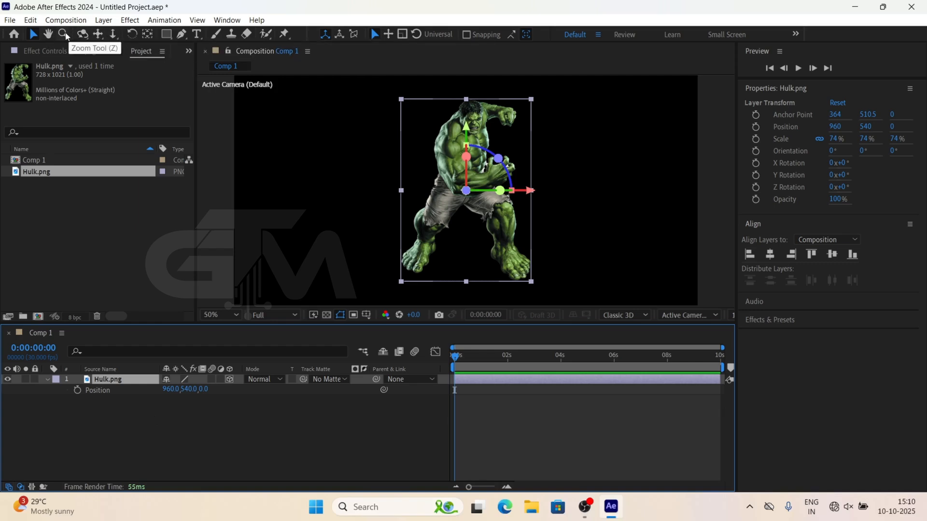
Step: Toggle the Hulk layer's 3D state off and on, and cycle through the orbit, pan and dolly camera tools
{"action": "left_click", "coordinate": [229, 380]}
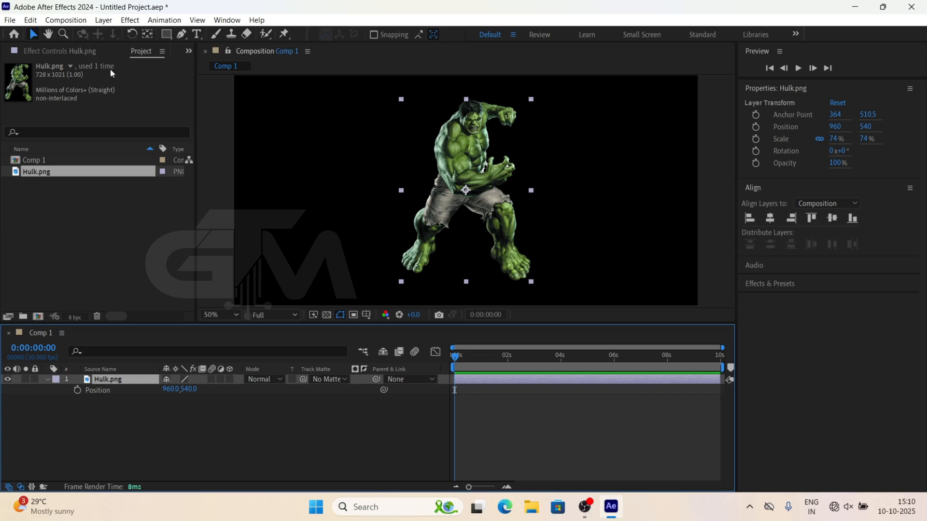
{"action": "left_click", "coordinate": [229, 379]}
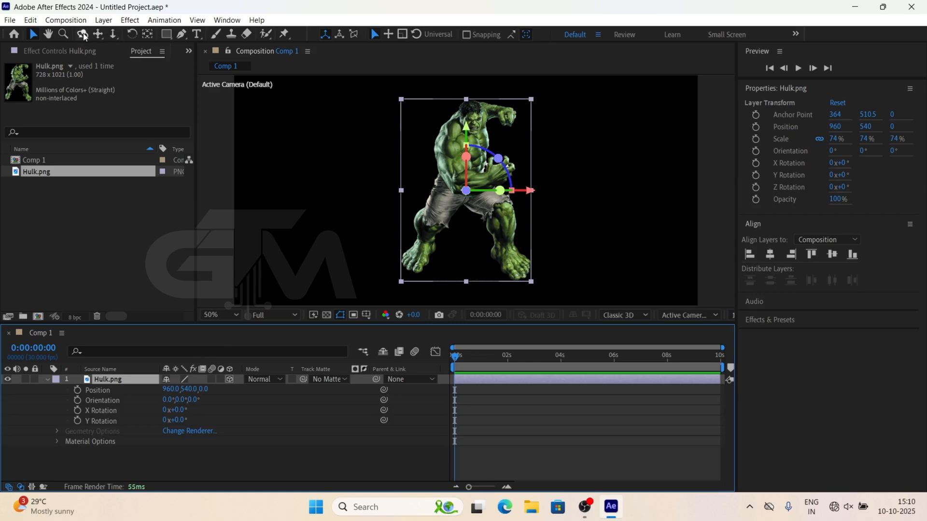
{"action": "left_click", "coordinate": [102, 37]}
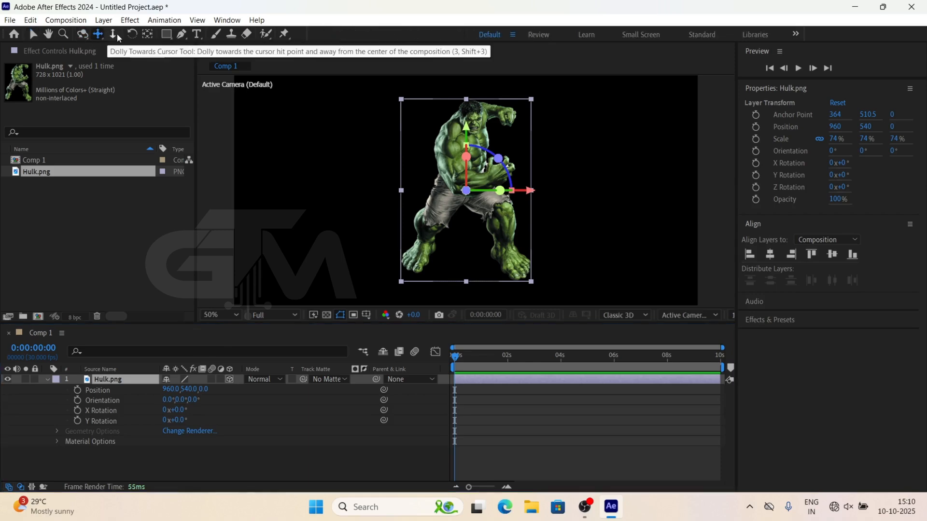
{"action": "left_click", "coordinate": [83, 35]}
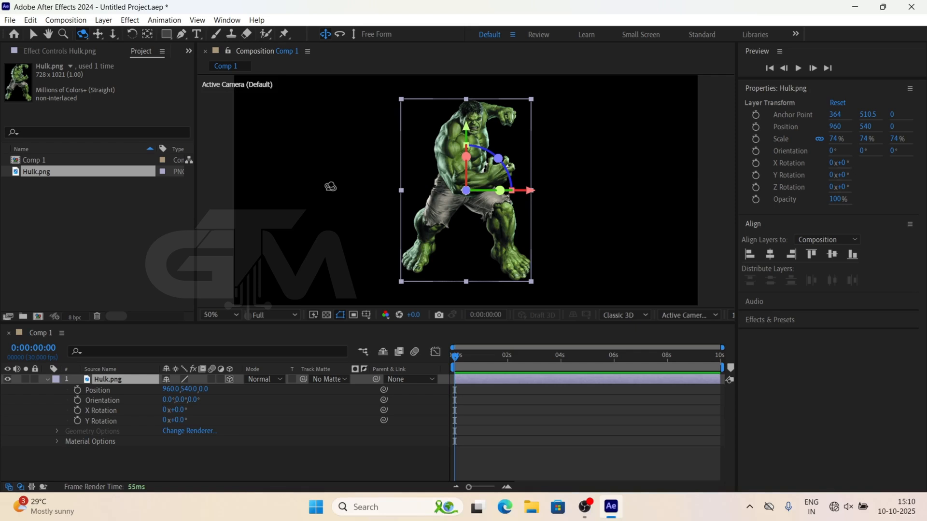
{"action": "key", "text": "y"}
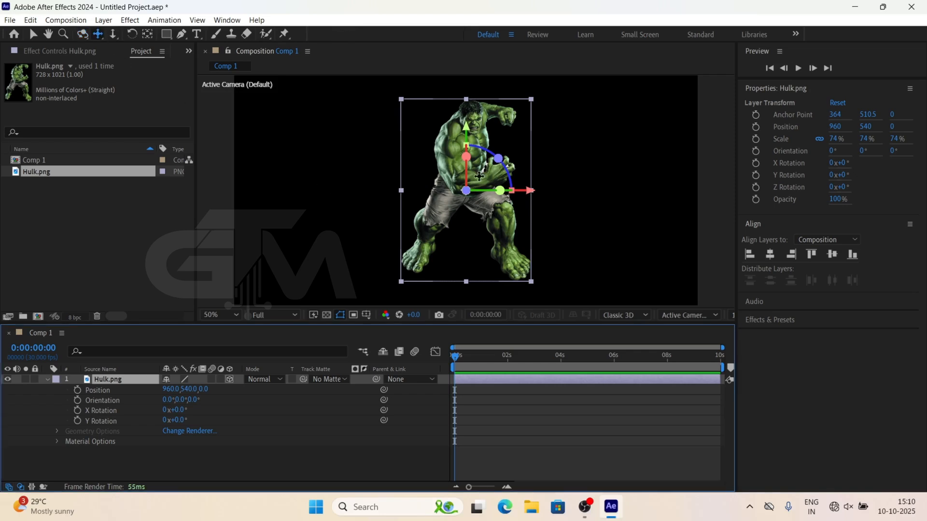
{"action": "key", "text": "c"}
{"action": "key", "text": "c"}
{"action": "key", "text": "c"}
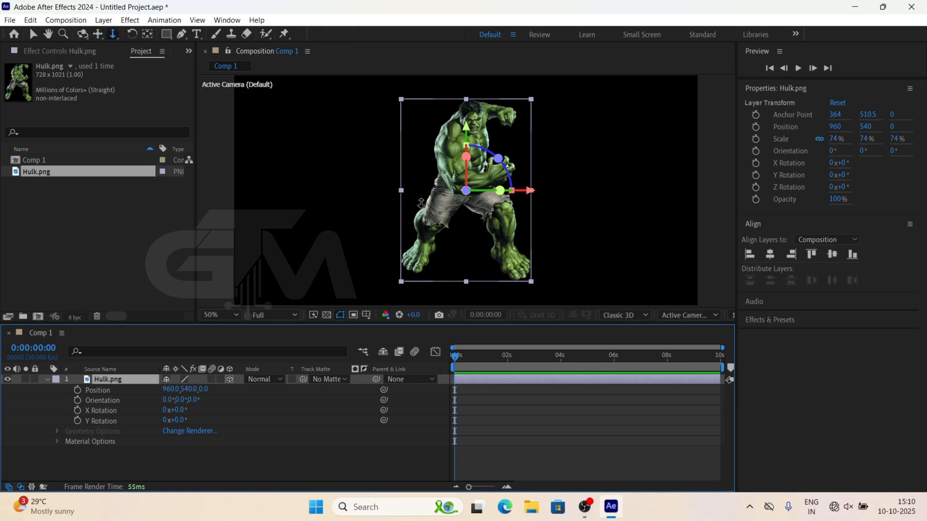
Step: Try orbiting the camera around the Hulk layer, and undo the orbits to restore the front view
{"action": "key", "text": "c"}
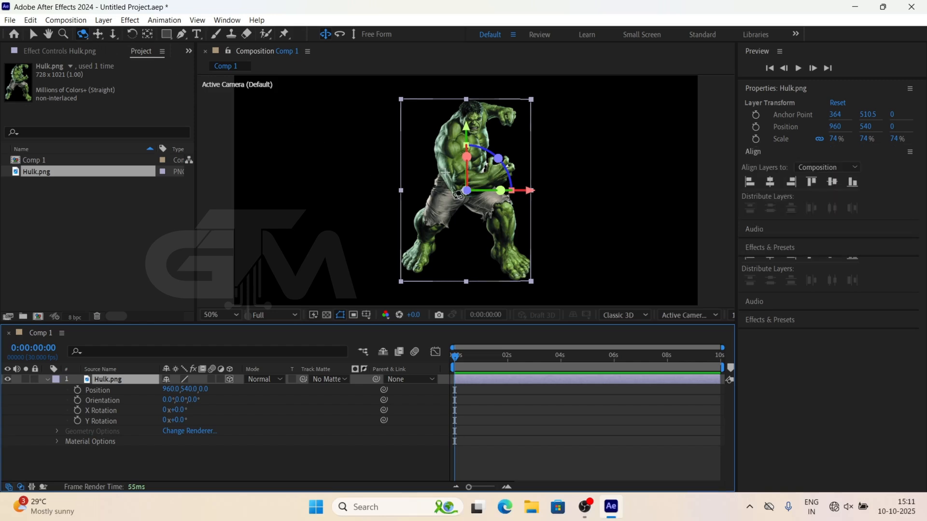
{"action": "left_click_drag", "start_coordinate": [445, 173], "coordinate": [480, 234]}
{"action": "key", "text": "ctrl+z"}
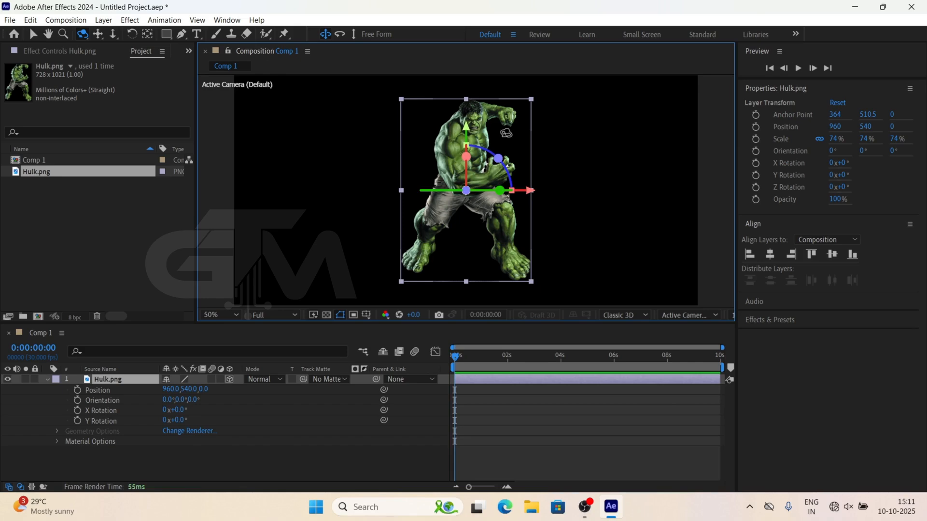
{"action": "left_click_drag", "start_coordinate": [416, 143], "coordinate": [424, 120]}
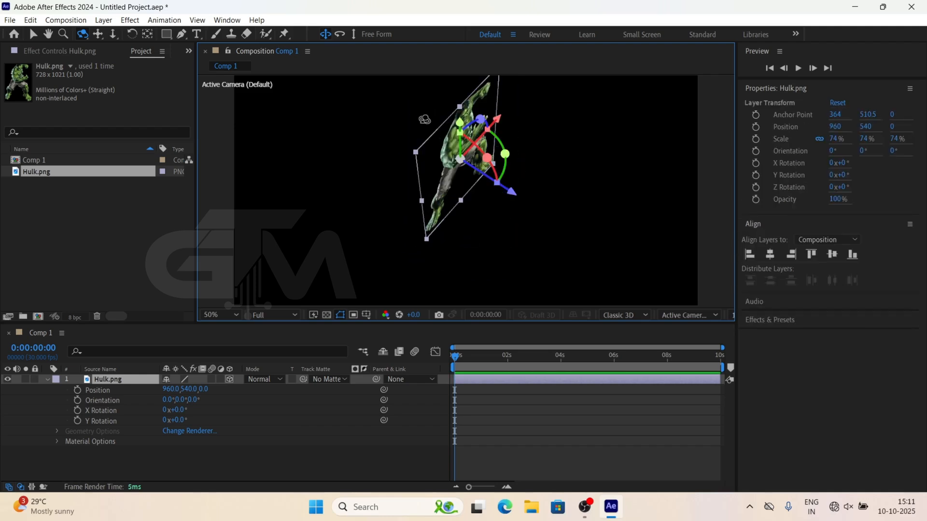
{"action": "key", "text": "ctrl+z"}
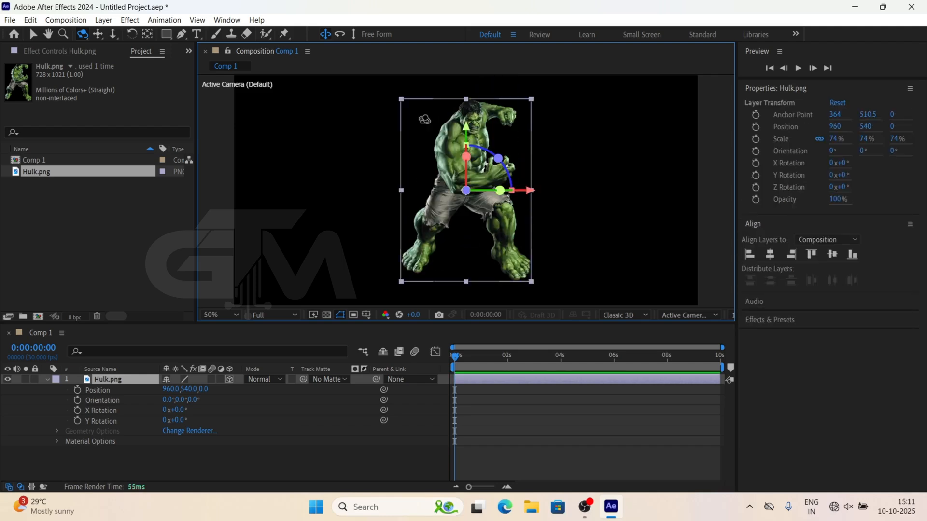
Step: Pan the camera with the Hulk layer's Position shown so the figure sits slightly lower and further left in the frame
{"action": "key", "text": "c"}
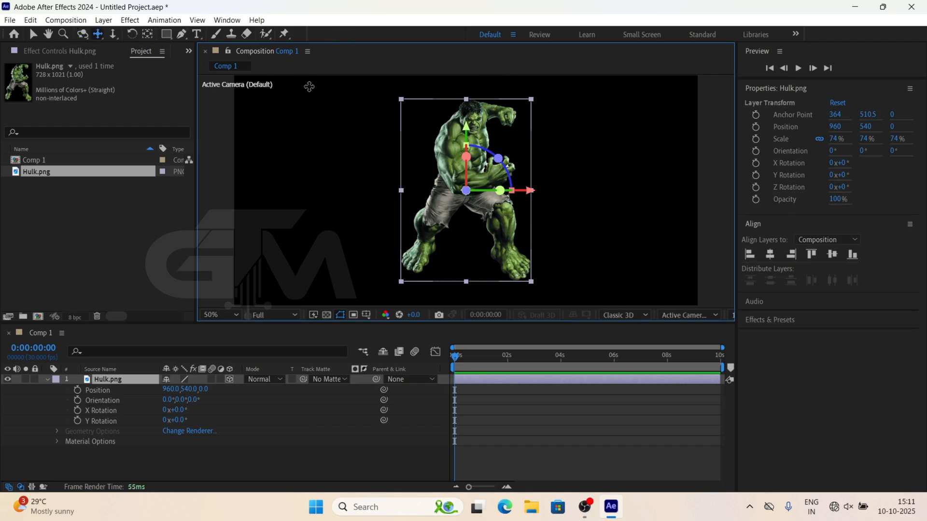
{"action": "left_click_drag", "start_coordinate": [449, 152], "coordinate": [316, 143]}
{"action": "key", "text": "ctrl+z"}
{"action": "key", "text": "p"}
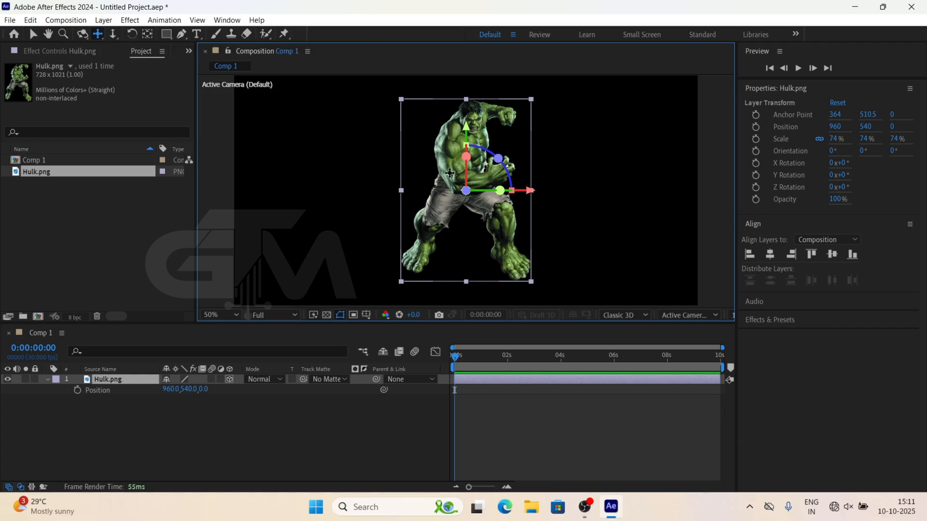
{"action": "mouse_move", "coordinate": [445, 169]}
{"action": "left_mouse_down"}
{"action": "mouse_move", "coordinate": [416, 152]}
{"action": "mouse_move", "coordinate": [354, 144]}
{"action": "mouse_move", "coordinate": [299, 150]}
{"action": "mouse_move", "coordinate": [307, 206]}
{"action": "mouse_move", "coordinate": [673, 220]}
{"action": "mouse_move", "coordinate": [488, 77]}
{"action": "mouse_move", "coordinate": [137, 143]}
{"action": "mouse_move", "coordinate": [437, 266]}
{"action": "mouse_move", "coordinate": [210, 166]}
{"action": "mouse_move", "coordinate": [325, 190]}
{"action": "mouse_move", "coordinate": [447, 179]}
{"action": "left_mouse_up"}
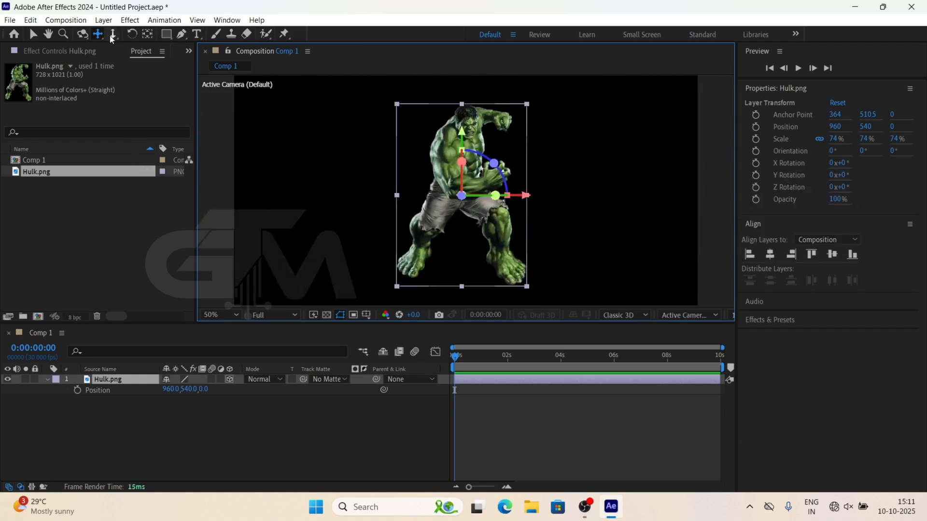
Step: Try dollying the camera in toward the Hulk and return to the previous distance
{"action": "key", "text": "c"}
{"action": "scroll", "coordinate": [452, 183], "scroll_direction": "up", "scroll_amount": 3}
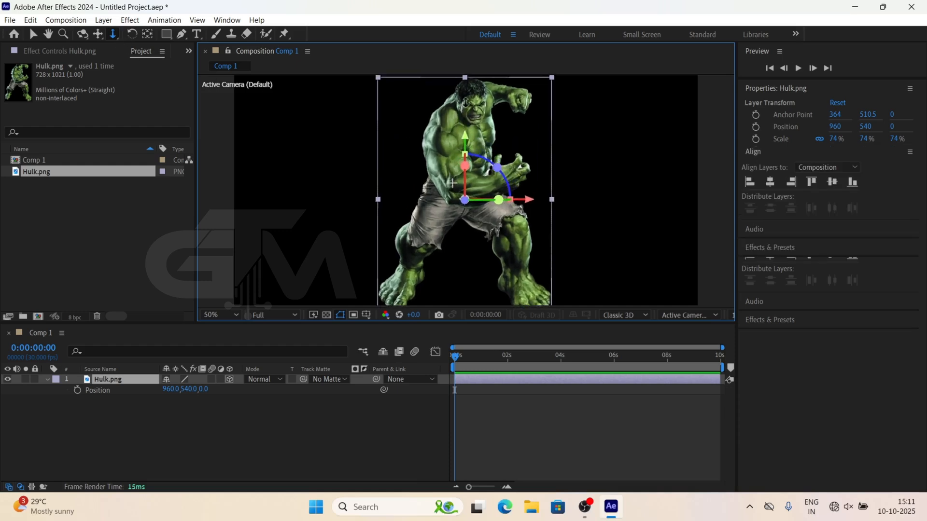
{"action": "left_click_drag", "start_coordinate": [465, 102], "coordinate": [487, 125]}
Step: Add a text layer reading TEXT across the Hulk figure and place it below the Hulk layer in the layer stack
{"action": "left_click", "coordinate": [173, 417]}
{"action": "left_click", "coordinate": [197, 34]}
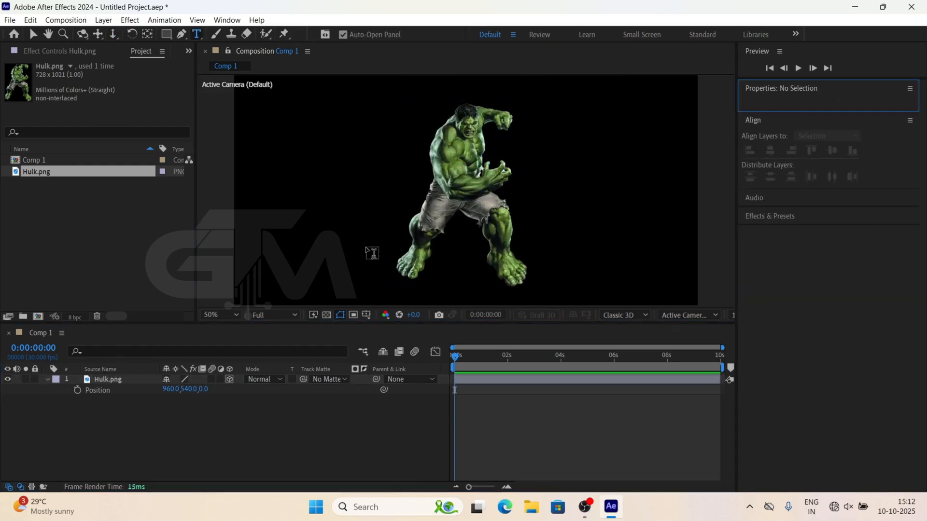
{"action": "left_click", "coordinate": [352, 193]}
{"action": "type", "text": "TEX"}
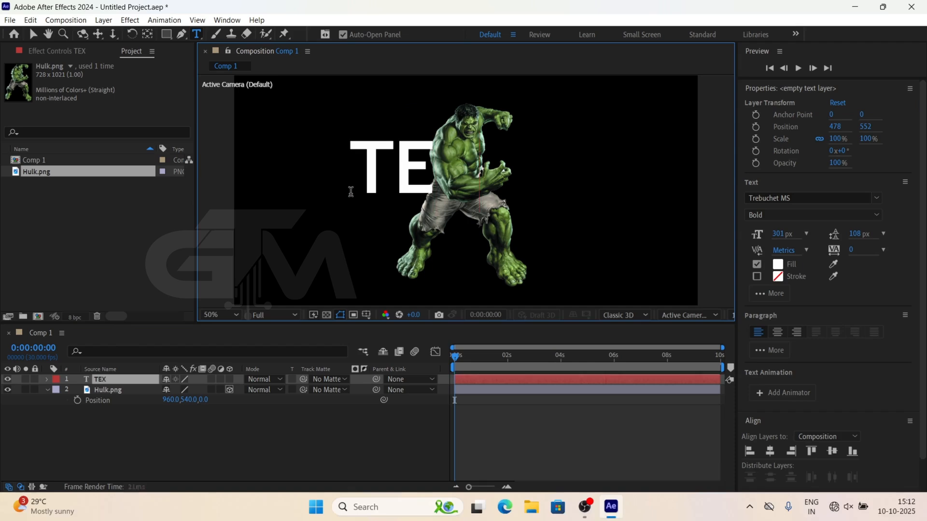
{"action": "type", "text": "T"}
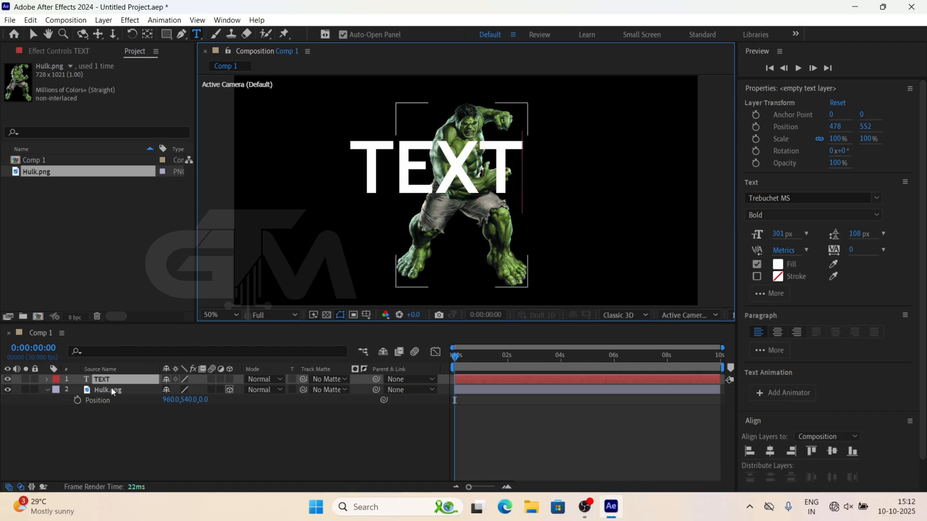
{"action": "left_click_drag", "start_coordinate": [112, 378], "coordinate": [114, 404]}
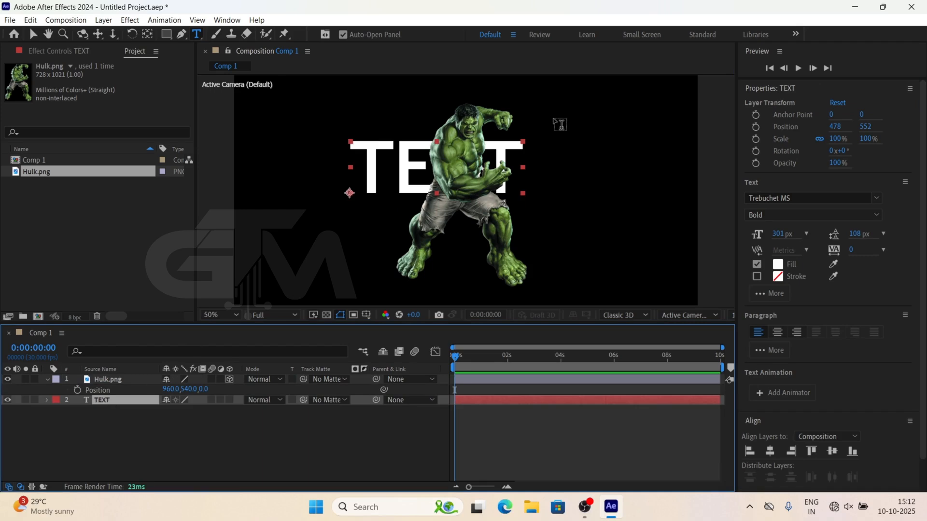
Step: Separate the Hulk layer's Position into individual X, Y and Z dimensions
{"action": "left_click", "coordinate": [116, 379]}
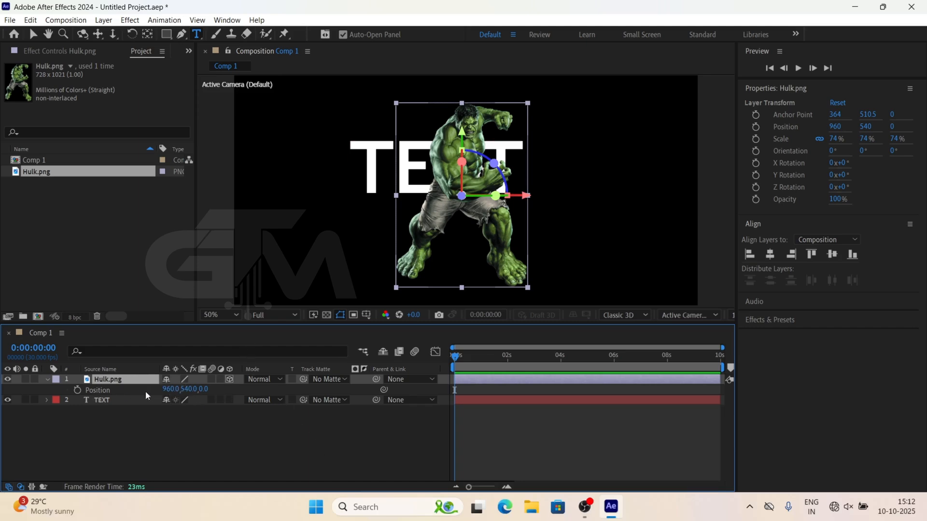
{"action": "left_click", "coordinate": [90, 391]}
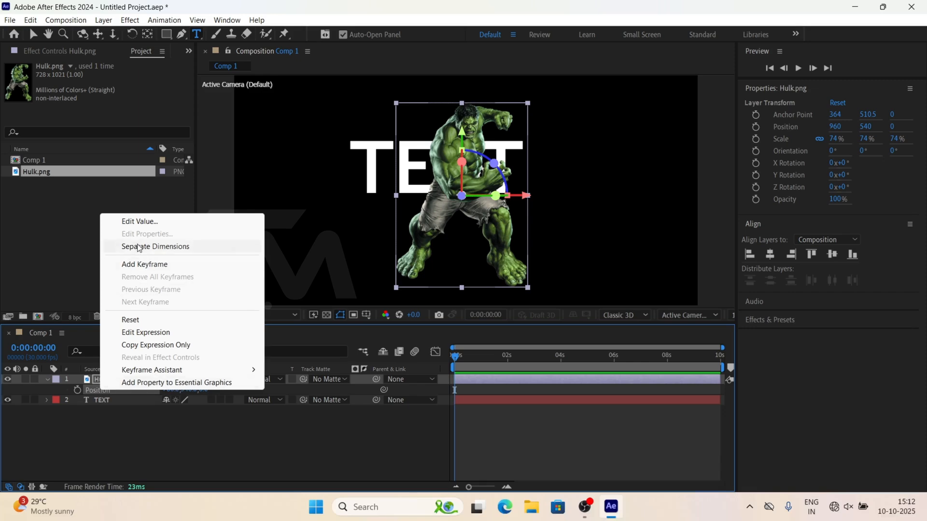
{"action": "left_click", "coordinate": [183, 247]}
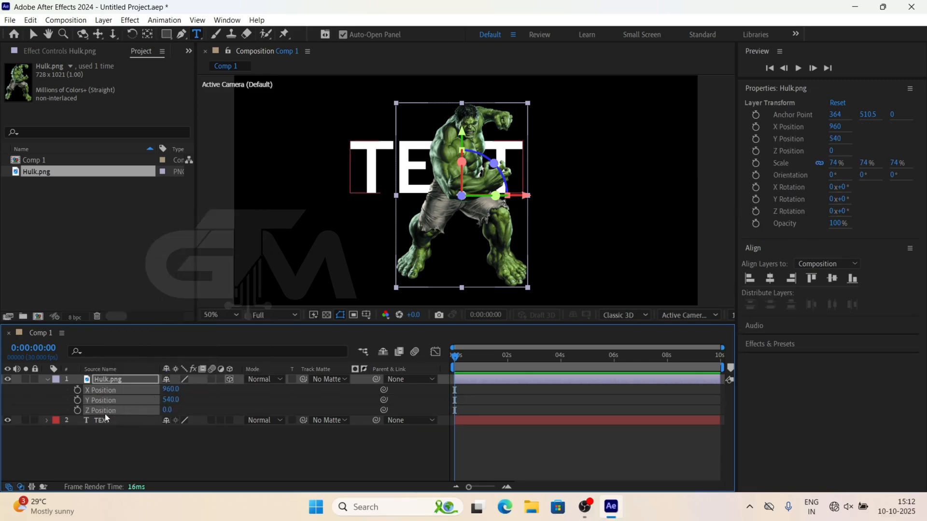
{"action": "left_click", "coordinate": [173, 428]}
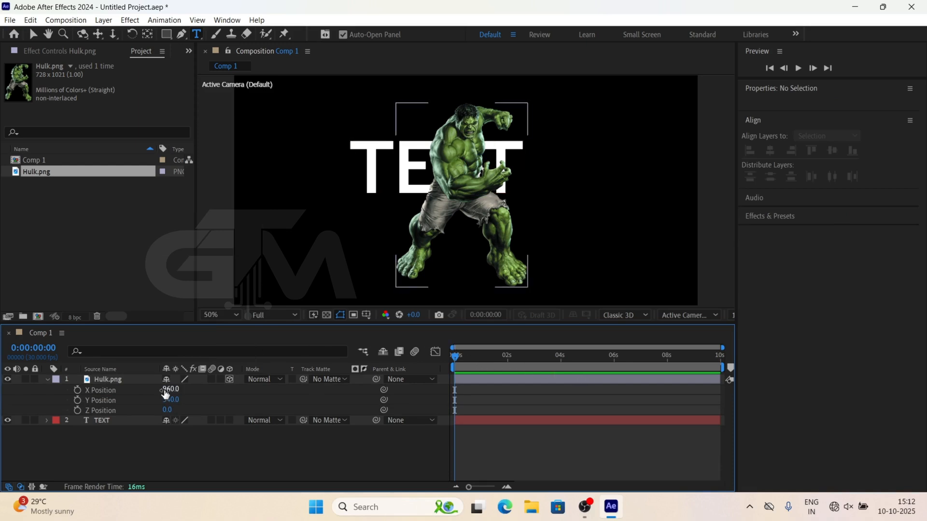
Step: Set the Hulk layer's X Position to 912, Y Position to 511 and Z Position to 2323
{"action": "left_click_drag", "start_coordinate": [170, 390], "coordinate": [924, 441]}
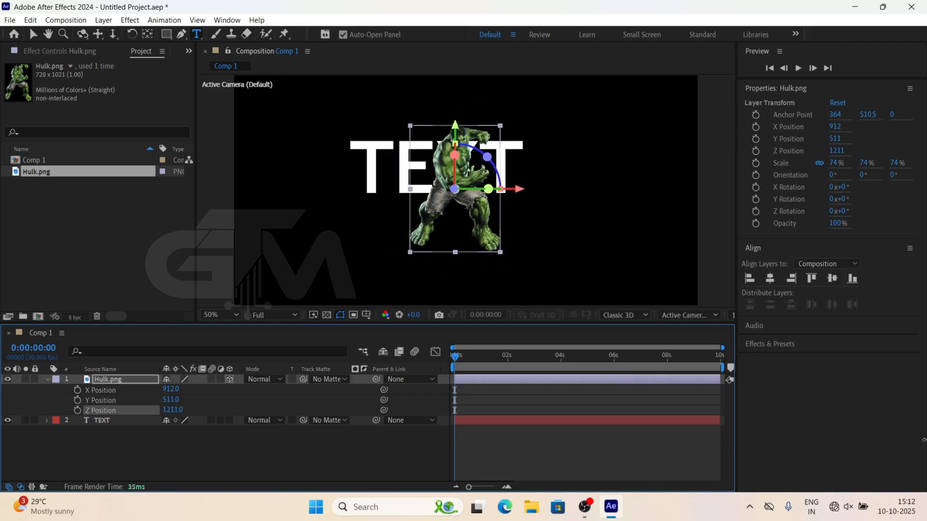
{"action": "left_click_drag", "start_coordinate": [768, 416], "coordinate": [846, 412]}
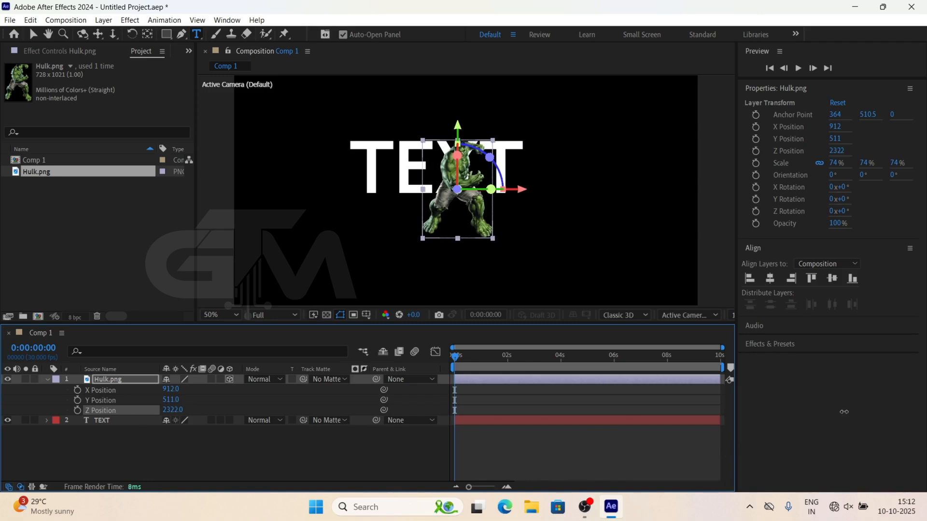
{"action": "left_click", "coordinate": [190, 453]}
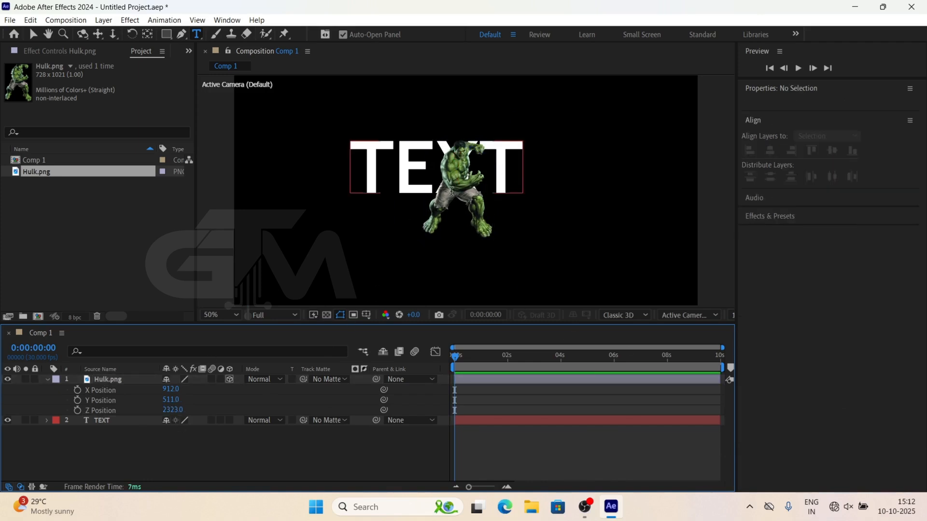
{"action": "left_click", "coordinate": [99, 421]}
{"action": "left_click", "coordinate": [121, 377]}
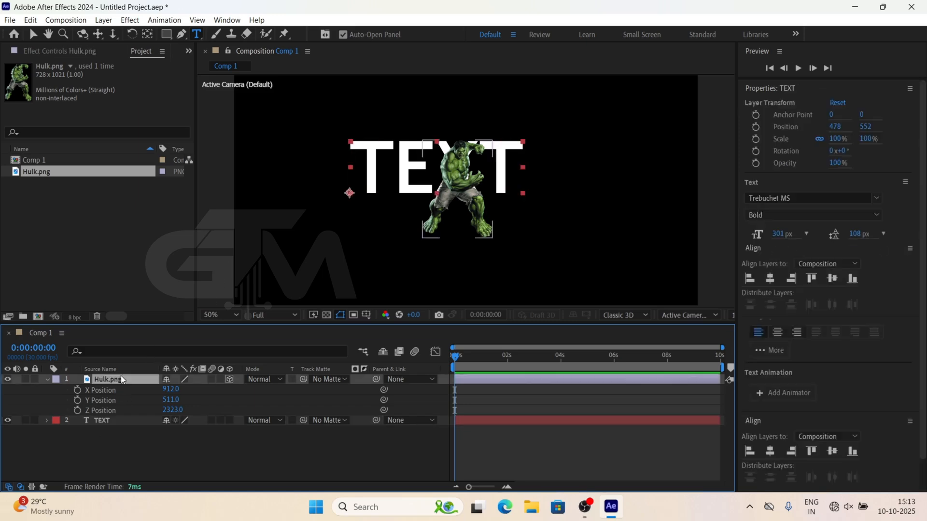
{"action": "left_click", "coordinate": [109, 415]}
{"action": "left_click", "coordinate": [273, 464]}
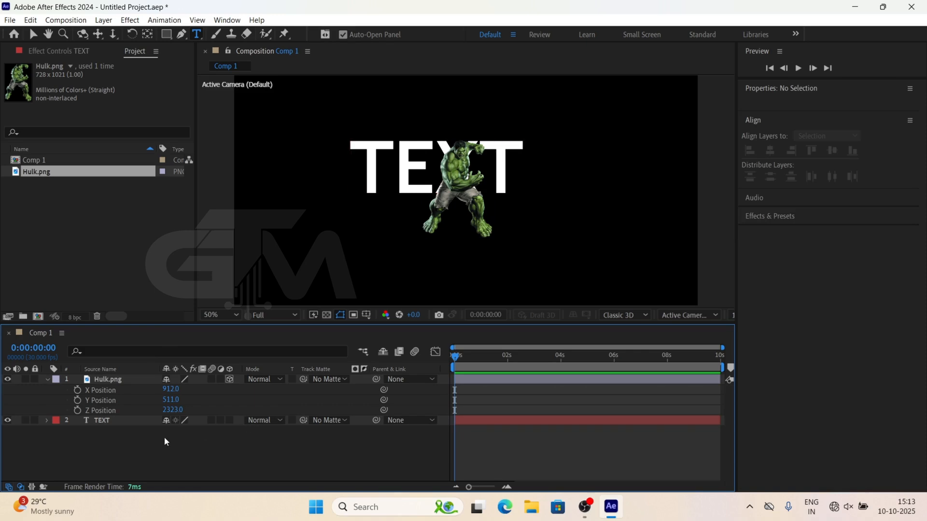
Step: Add a new One-Node Camera named Camera 1 to the composition with the default settings
{"action": "right_click", "coordinate": [178, 453]}
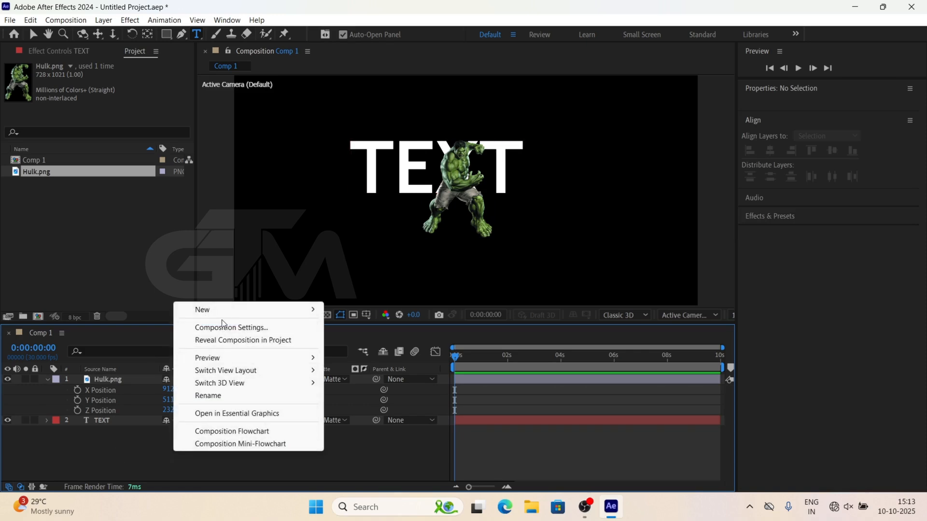
{"action": "mouse_move", "coordinate": [220, 318]}
{"action": "left_click", "coordinate": [362, 365]}
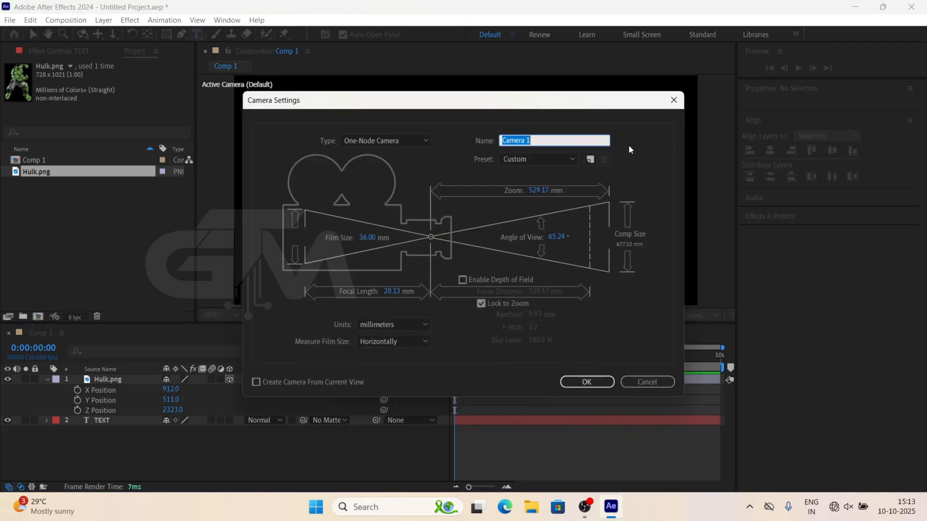
{"action": "left_click", "coordinate": [593, 381]}
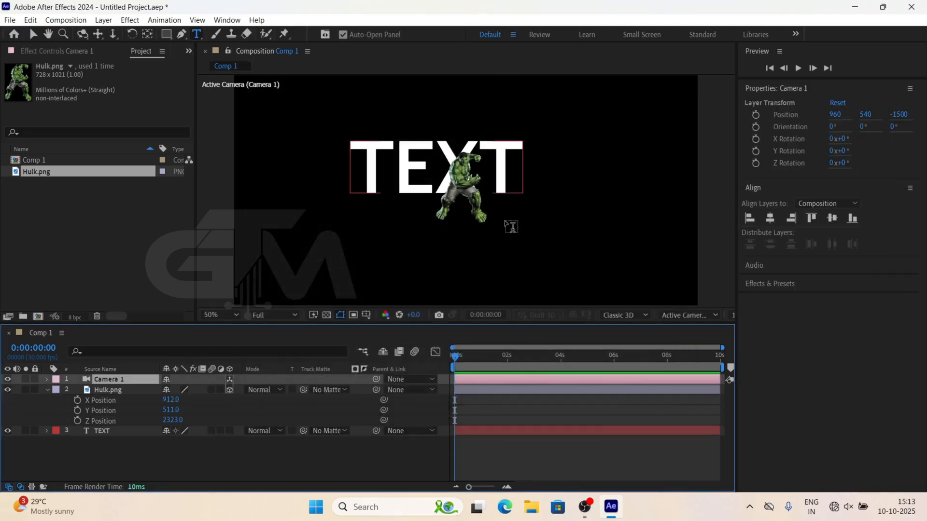
Step: Widen the composition viewer and switch its view layout to 2 Views and on to 4 Views
{"action": "left_click_drag", "start_coordinate": [759, 286], "coordinate": [849, 282]}
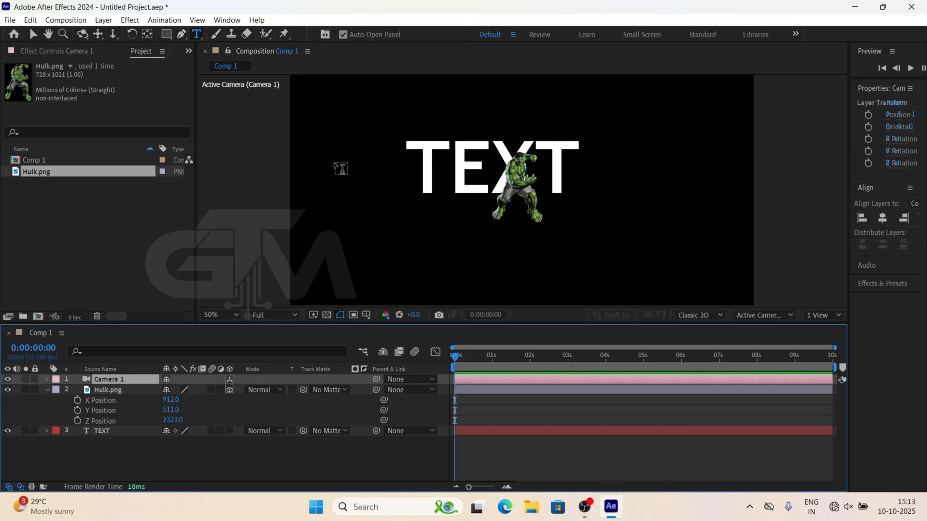
{"action": "left_click", "coordinate": [828, 313]}
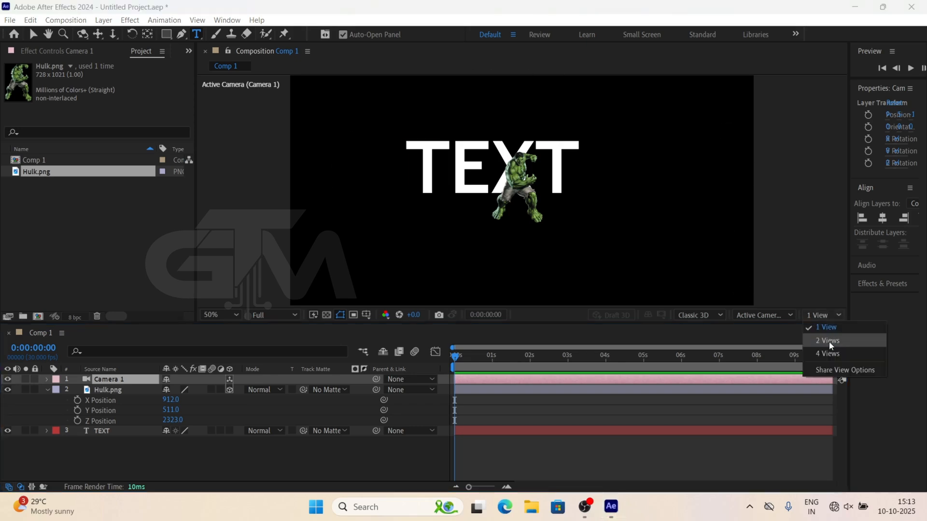
{"action": "left_click", "coordinate": [830, 342]}
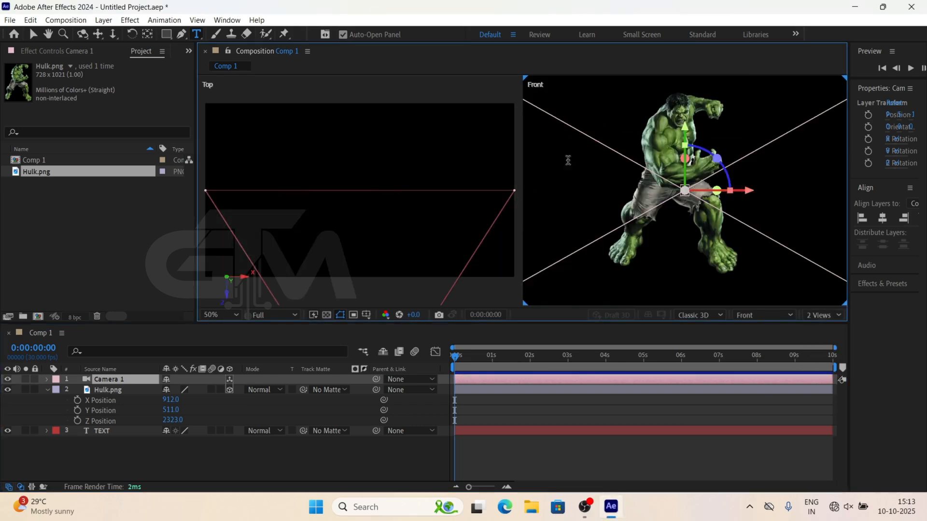
{"action": "left_click", "coordinate": [821, 315]}
{"action": "left_click", "coordinate": [825, 353]}
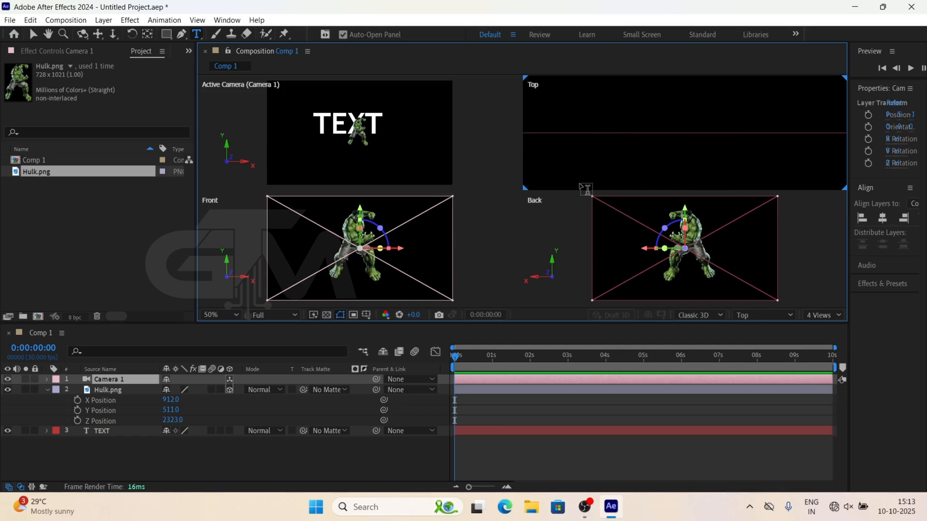
Step: Activate the Selection tool, deselect the camera layer and make the Top view the active view
{"action": "left_click", "coordinate": [34, 34]}
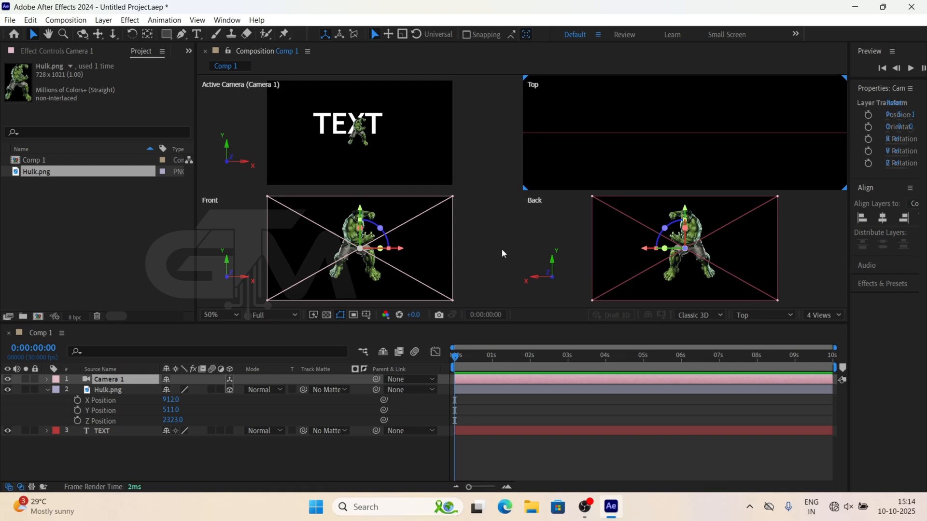
{"action": "left_click", "coordinate": [583, 219]}
{"action": "left_click", "coordinate": [363, 239]}
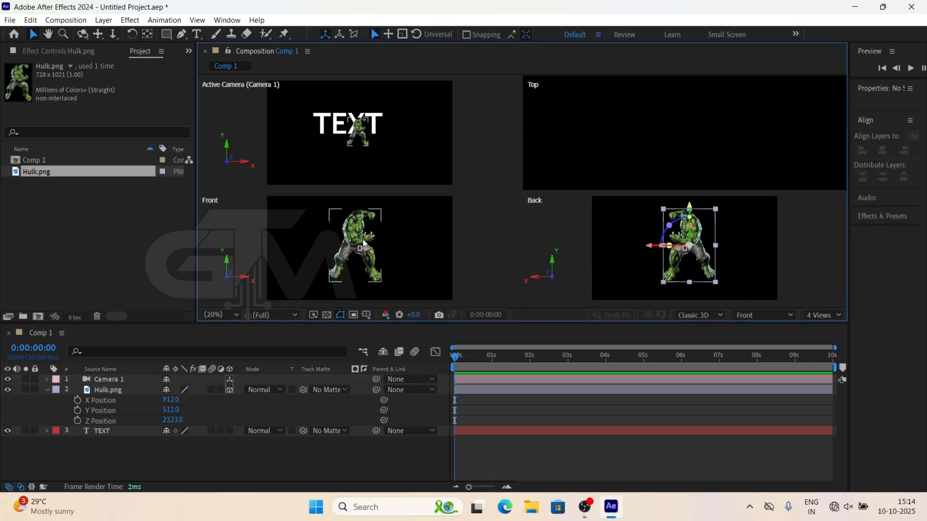
{"action": "left_click", "coordinate": [645, 108]}
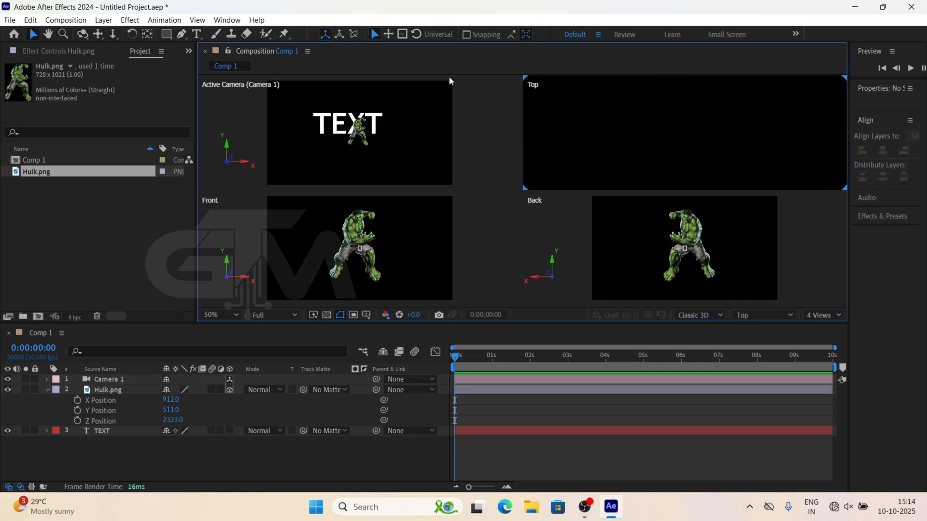
Step: Switch the Top view to Bottom, Left and Front in turn, and finish on Active Camera (Camera 1)
{"action": "left_click", "coordinate": [779, 313]}
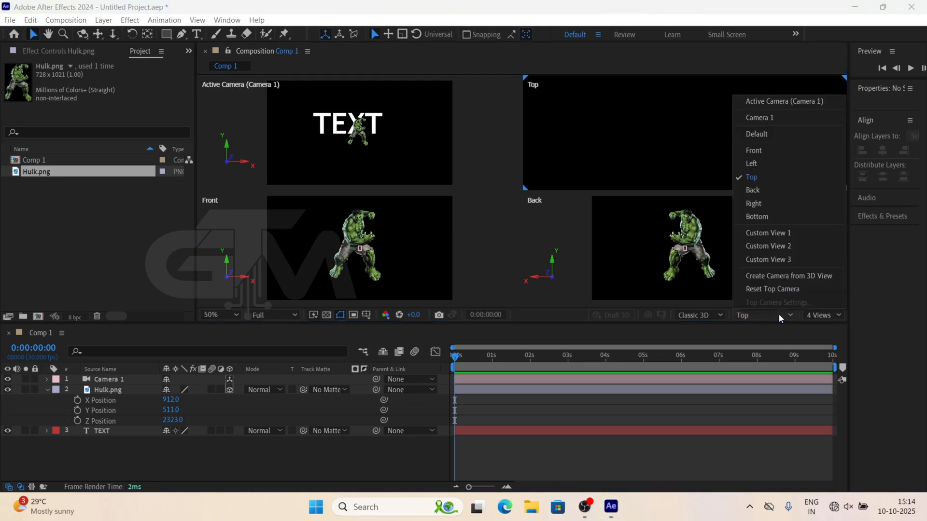
{"action": "left_click", "coordinate": [766, 216]}
{"action": "left_click", "coordinate": [738, 318]}
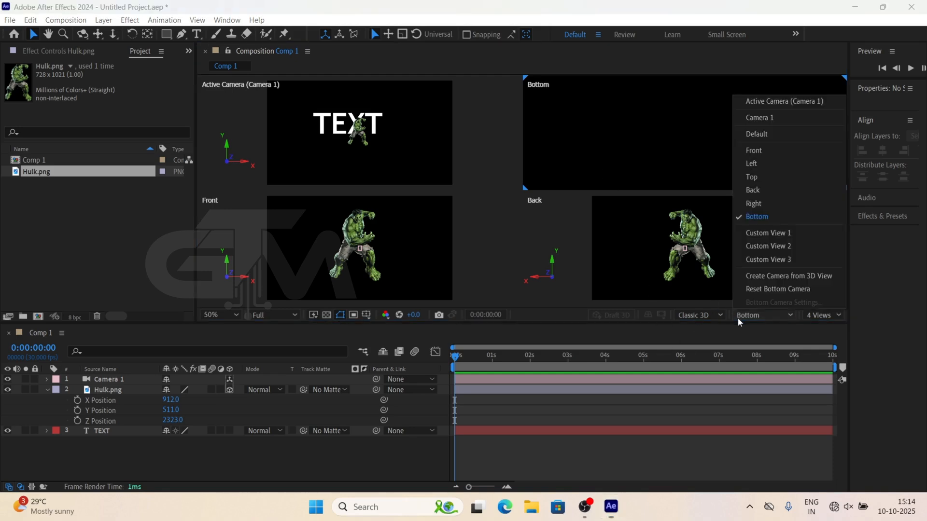
{"action": "left_click", "coordinate": [754, 166]}
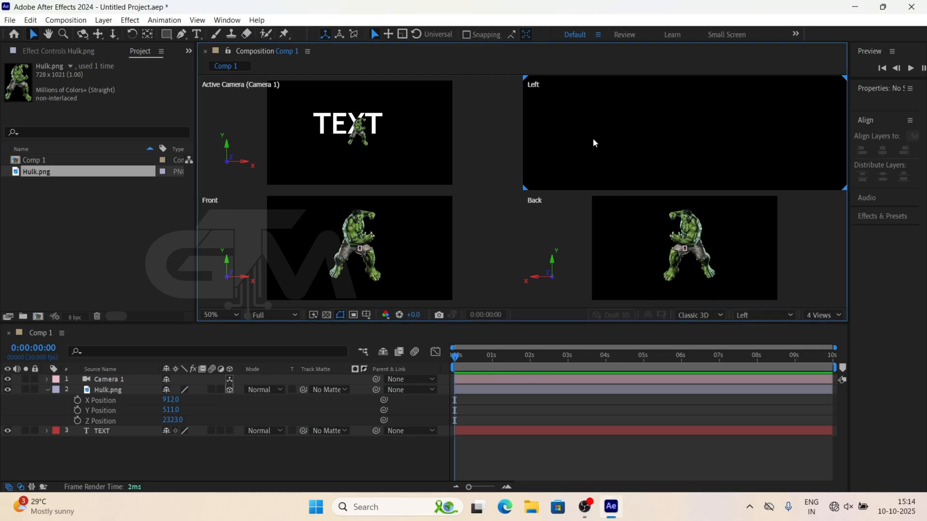
{"action": "left_click", "coordinate": [753, 317]}
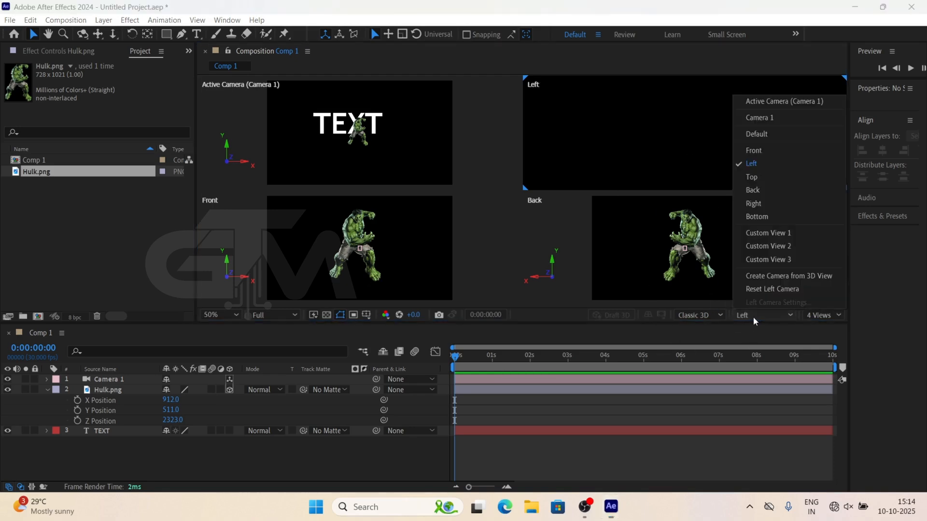
{"action": "left_click", "coordinate": [772, 150]}
{"action": "scroll", "coordinate": [706, 141], "scroll_direction": "down", "scroll_amount": 2}
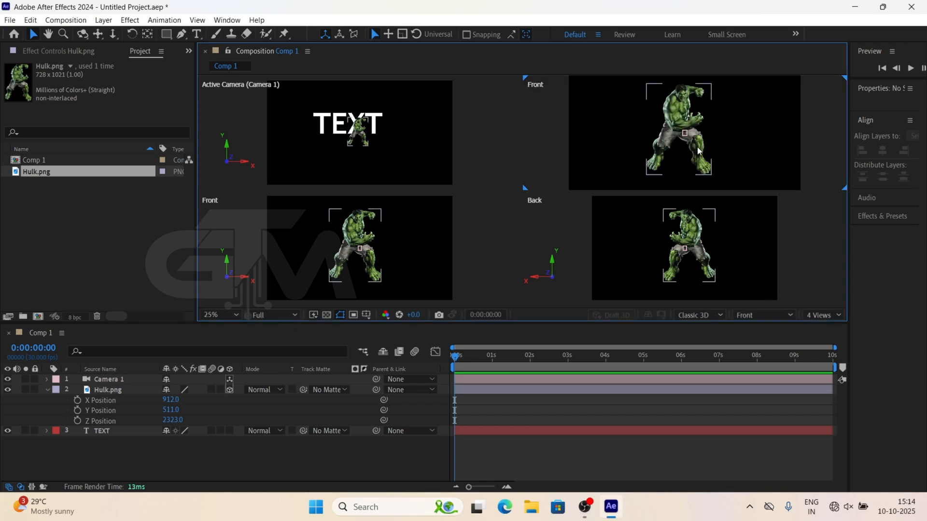
{"action": "left_click", "coordinate": [703, 182]}
{"action": "left_click", "coordinate": [764, 316]}
{"action": "left_click", "coordinate": [763, 104]}
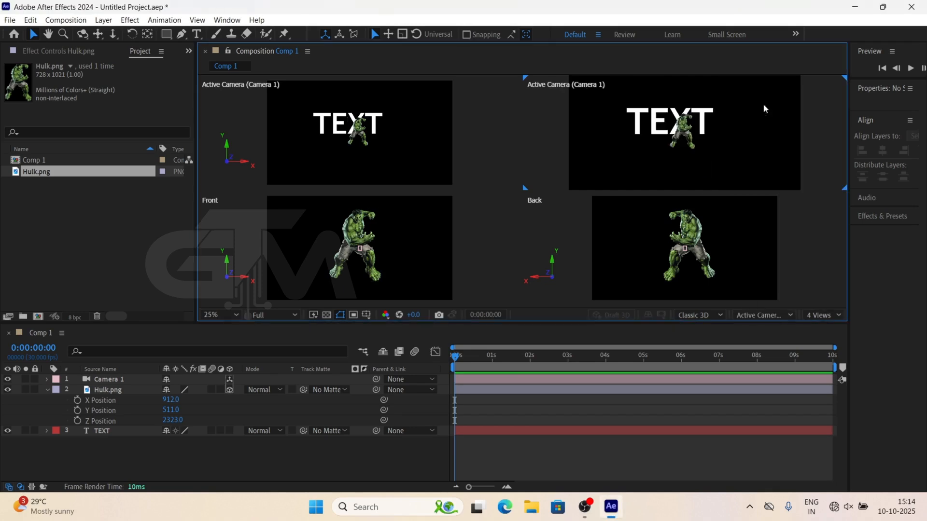
Step: Return the composition to the 1 View layout at 100% magnification
{"action": "left_click", "coordinate": [824, 314]}
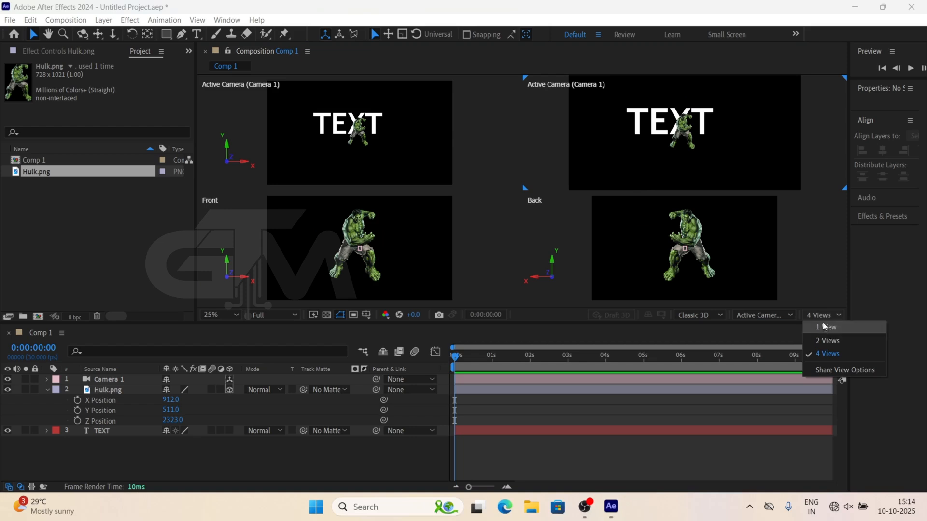
{"action": "left_click", "coordinate": [827, 328]}
{"action": "key", "text": "slash"}
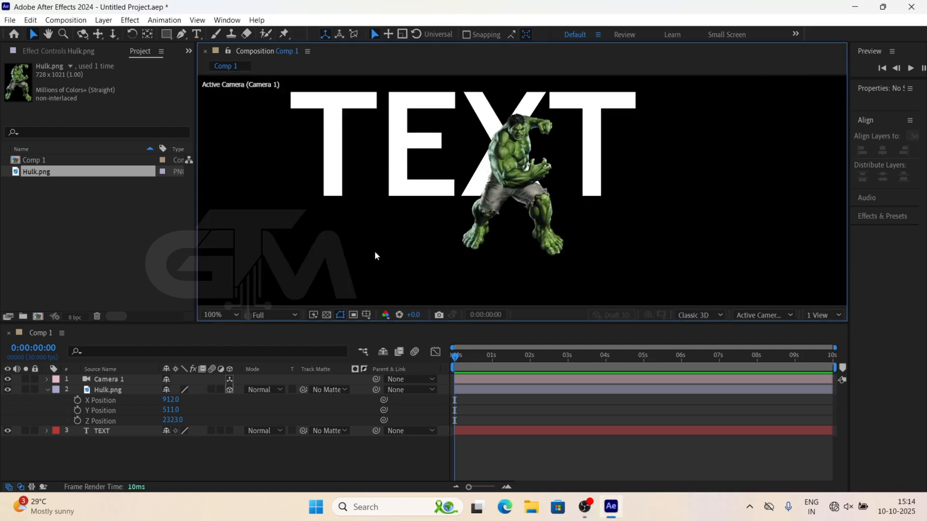
Step: Move the TEXT layer between Camera 1 and the Hulk layer in the layer stack
{"action": "left_click", "coordinate": [103, 431]}
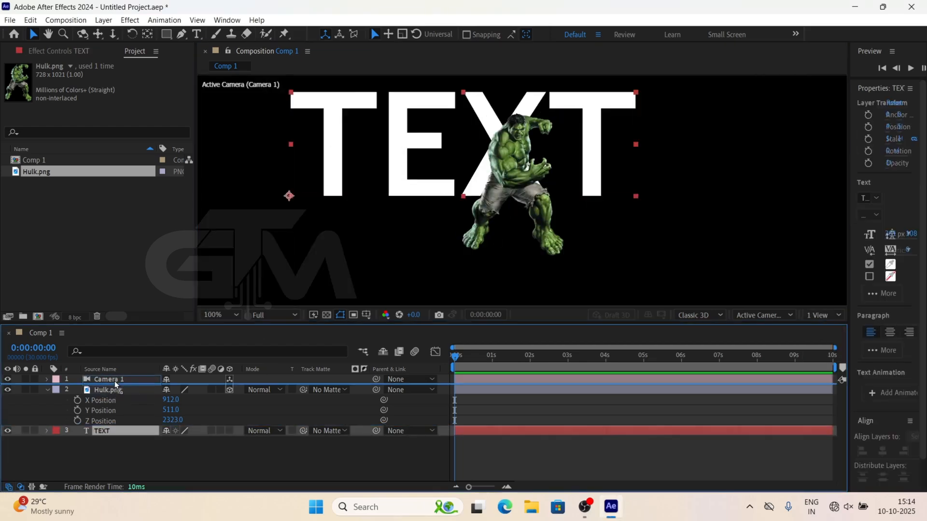
{"action": "left_click_drag", "start_coordinate": [116, 385], "coordinate": [115, 386]}
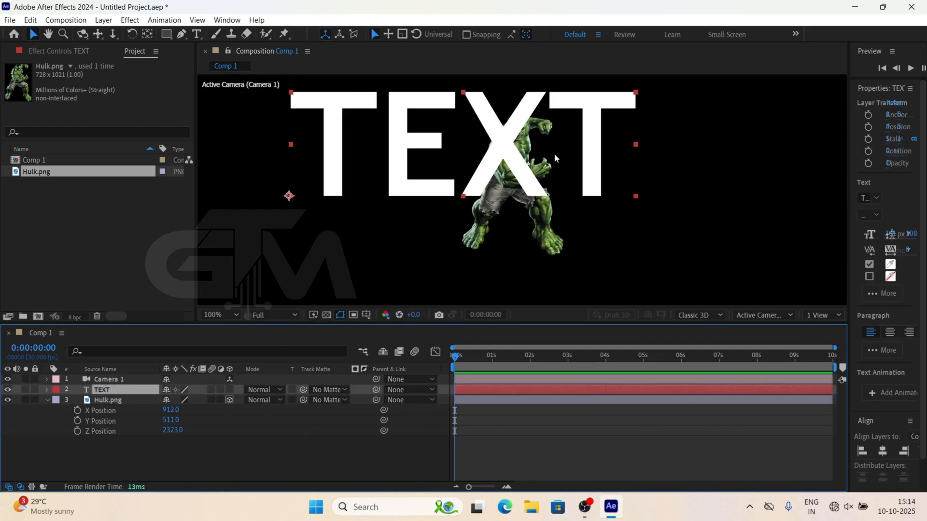